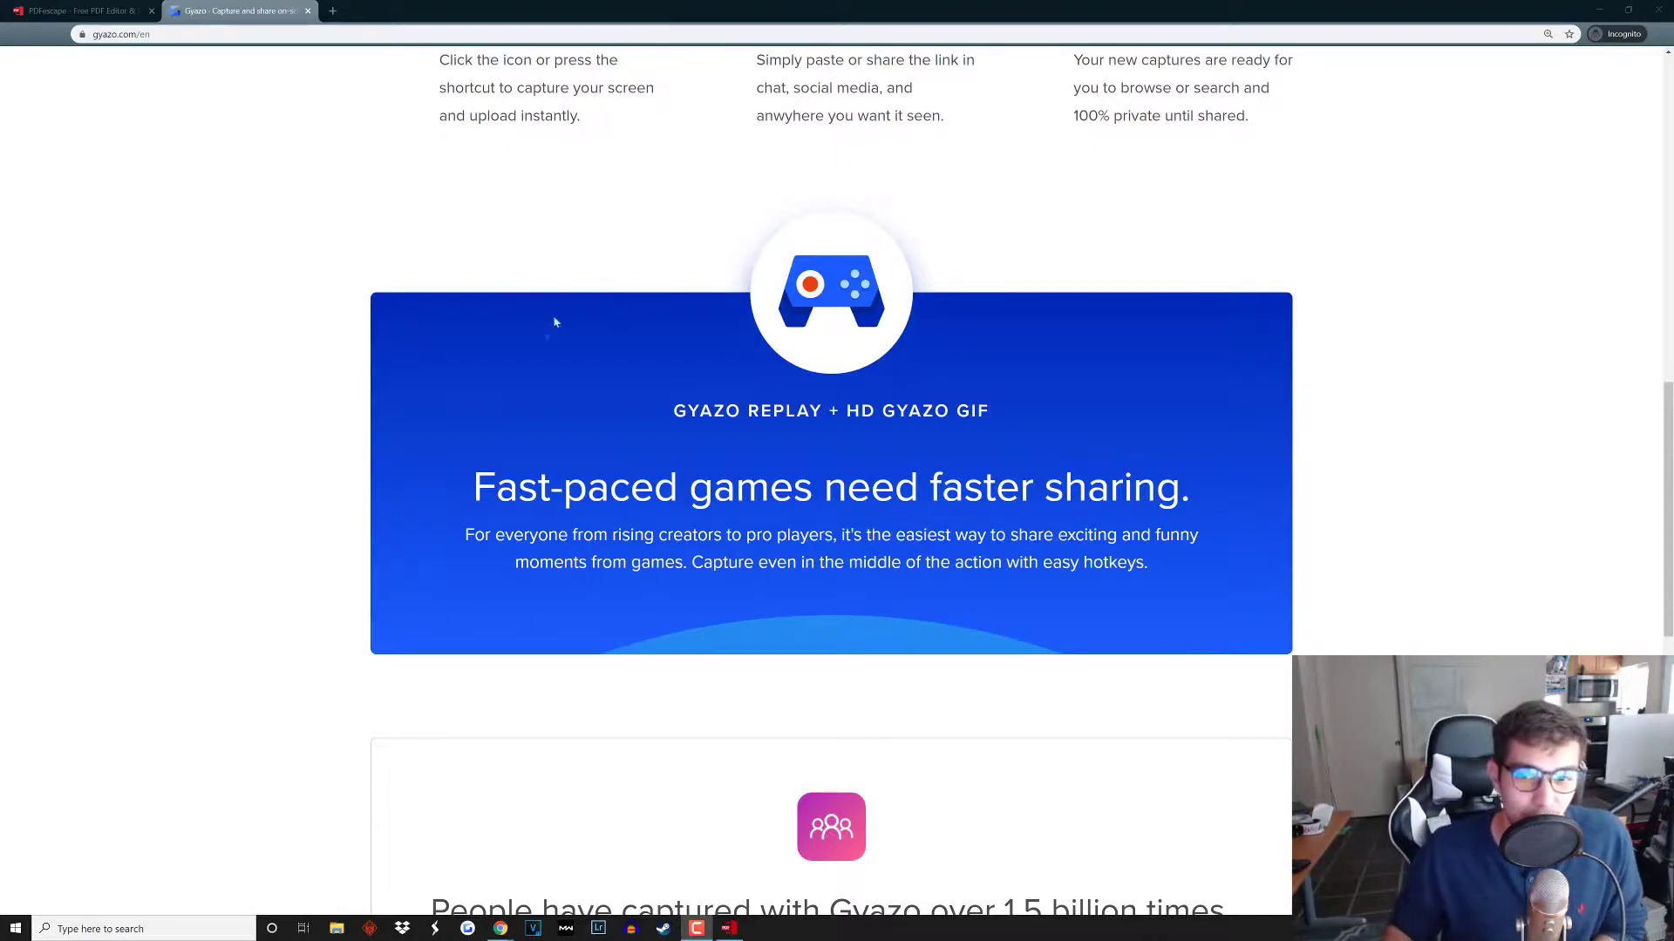
# Take a trial Gyazo capture of the homepage's top area, close it, and return to PDFescape.
pyautogui.scroll(10, 570, 261)
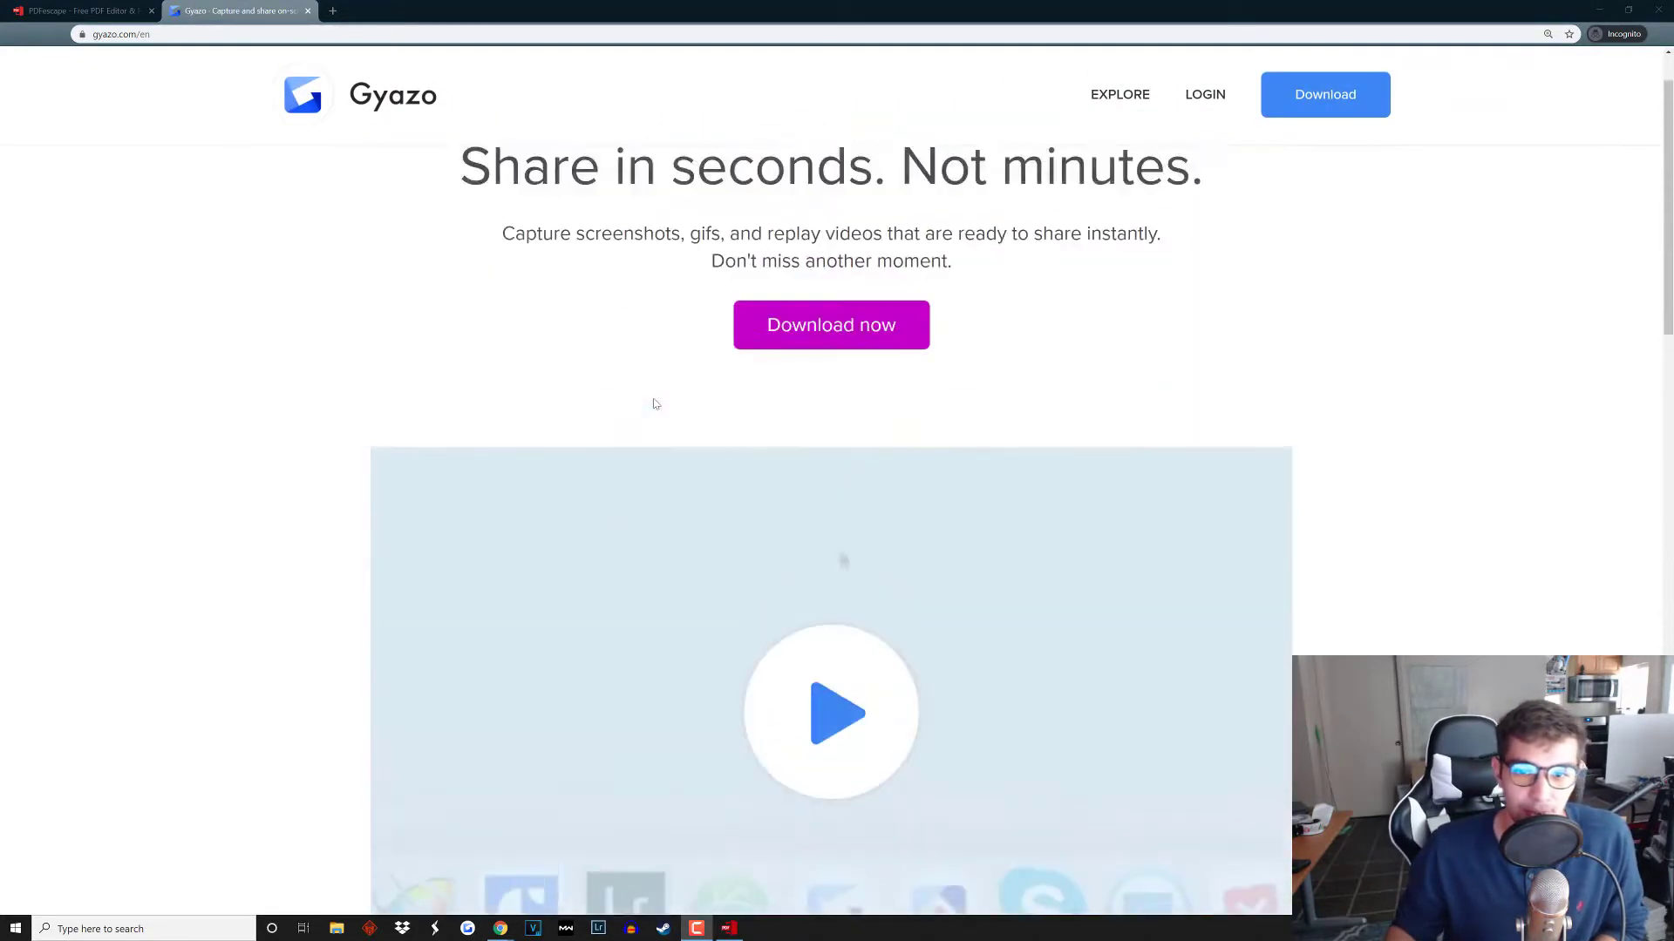
pyautogui.scroll(1, 656, 404)
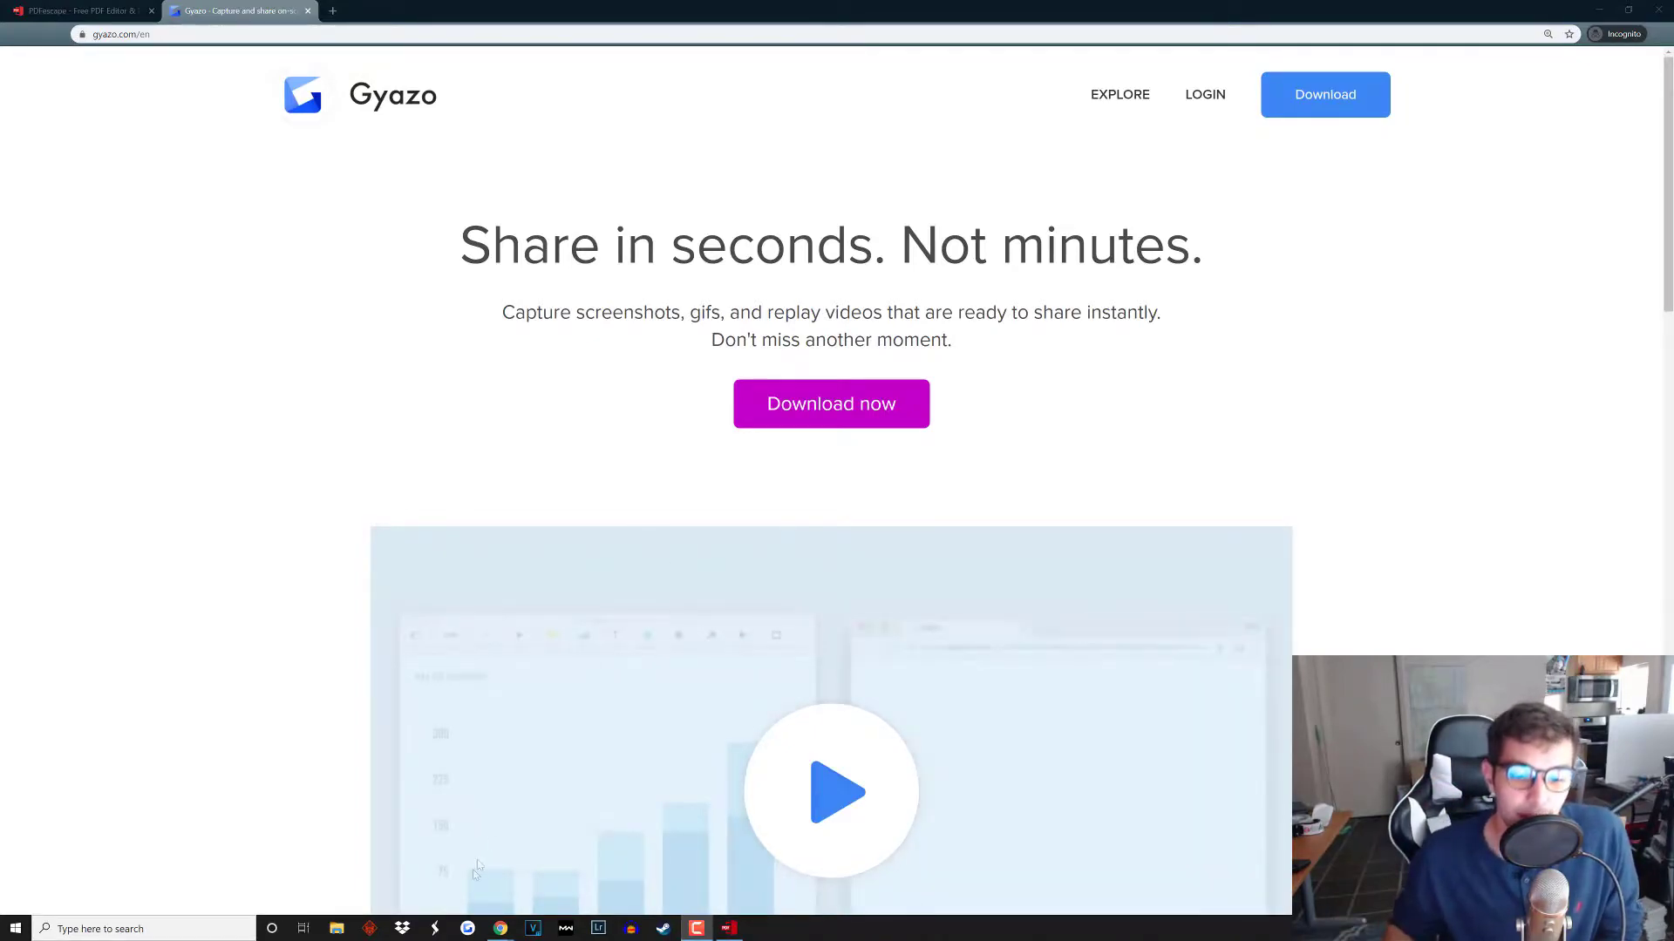
pyautogui.click(467, 928)
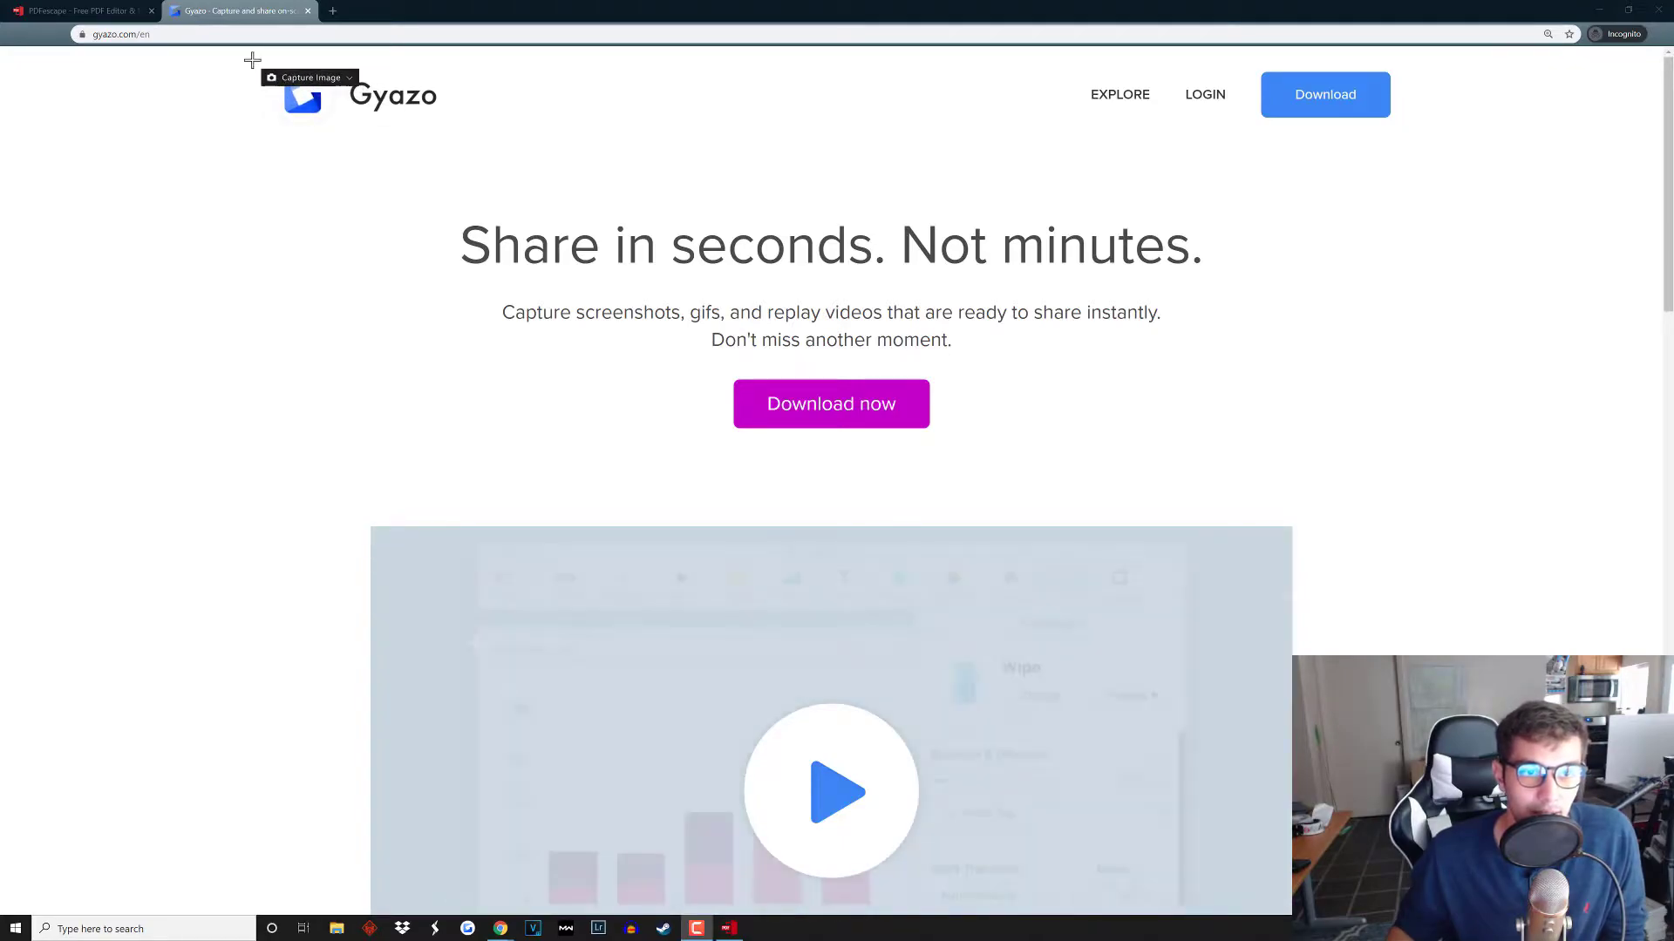
pyautogui.moveTo(253, 60); pyautogui.dragTo(1453, 483)
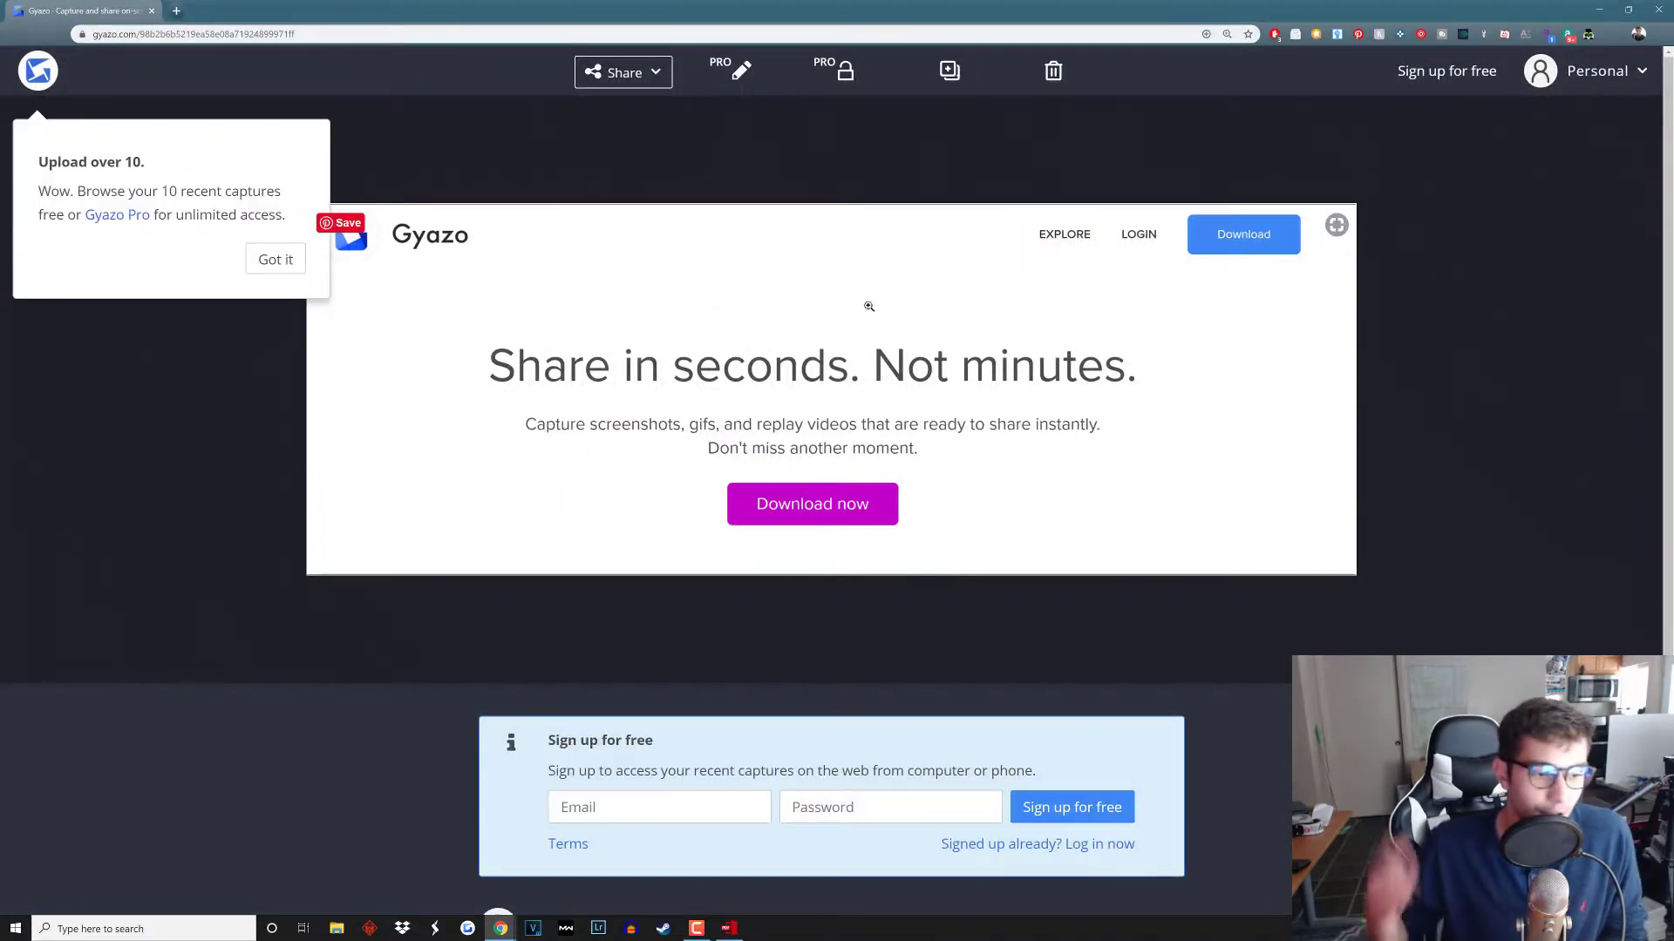
pyautogui.click(1656, 10)
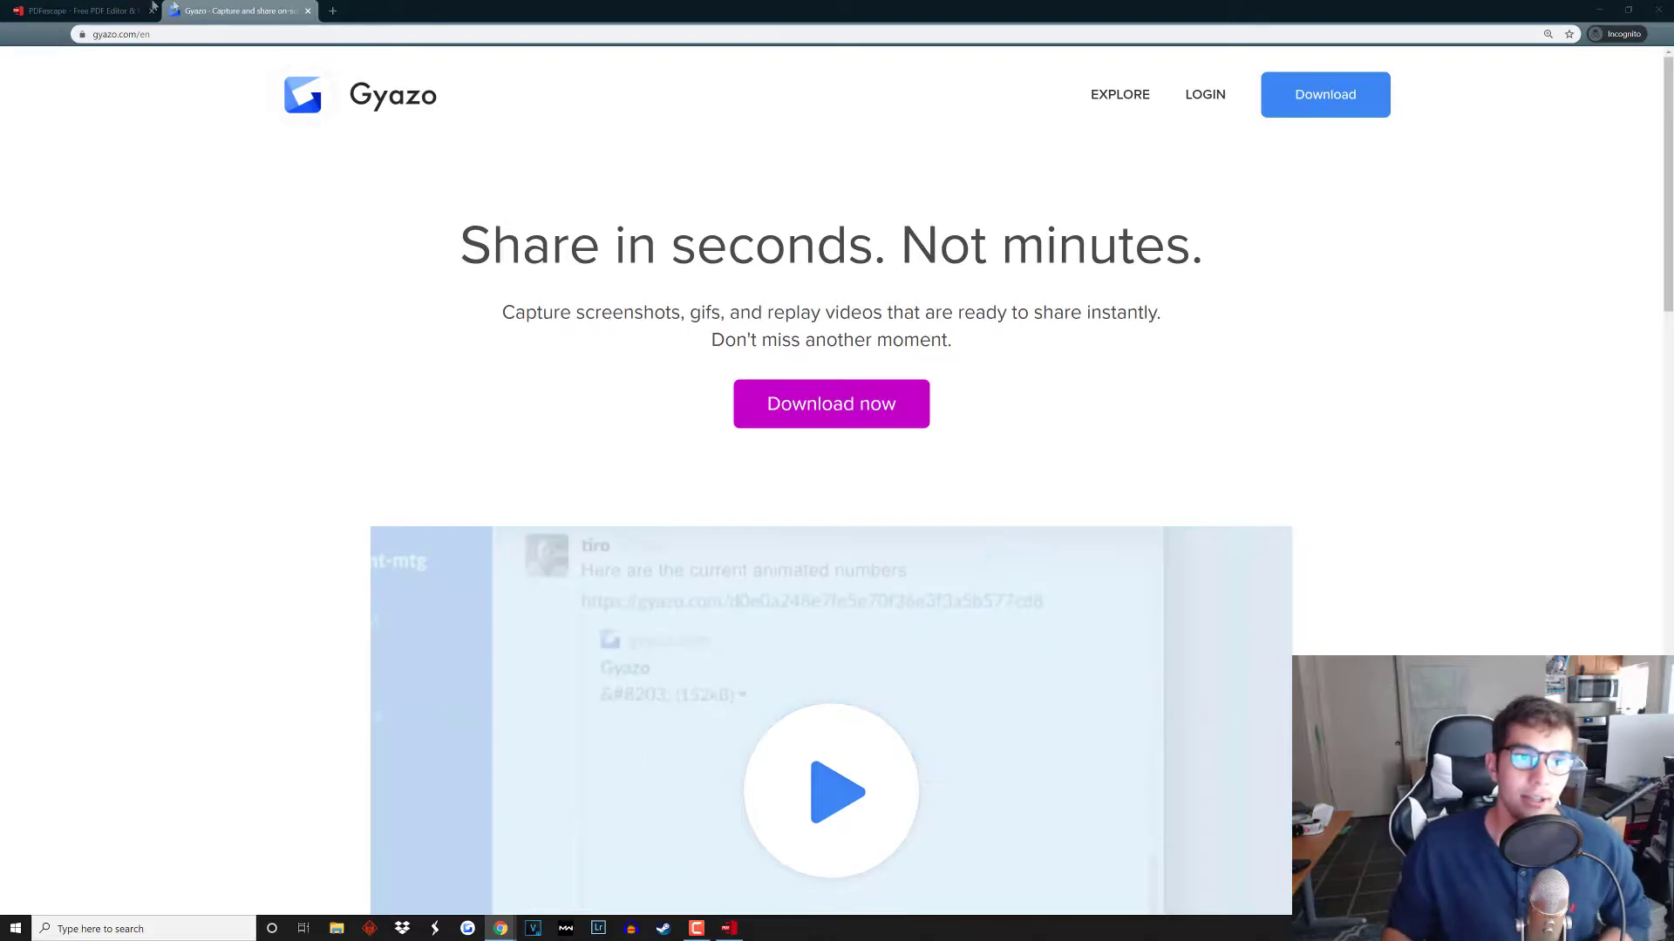
pyautogui.click(112, 9)
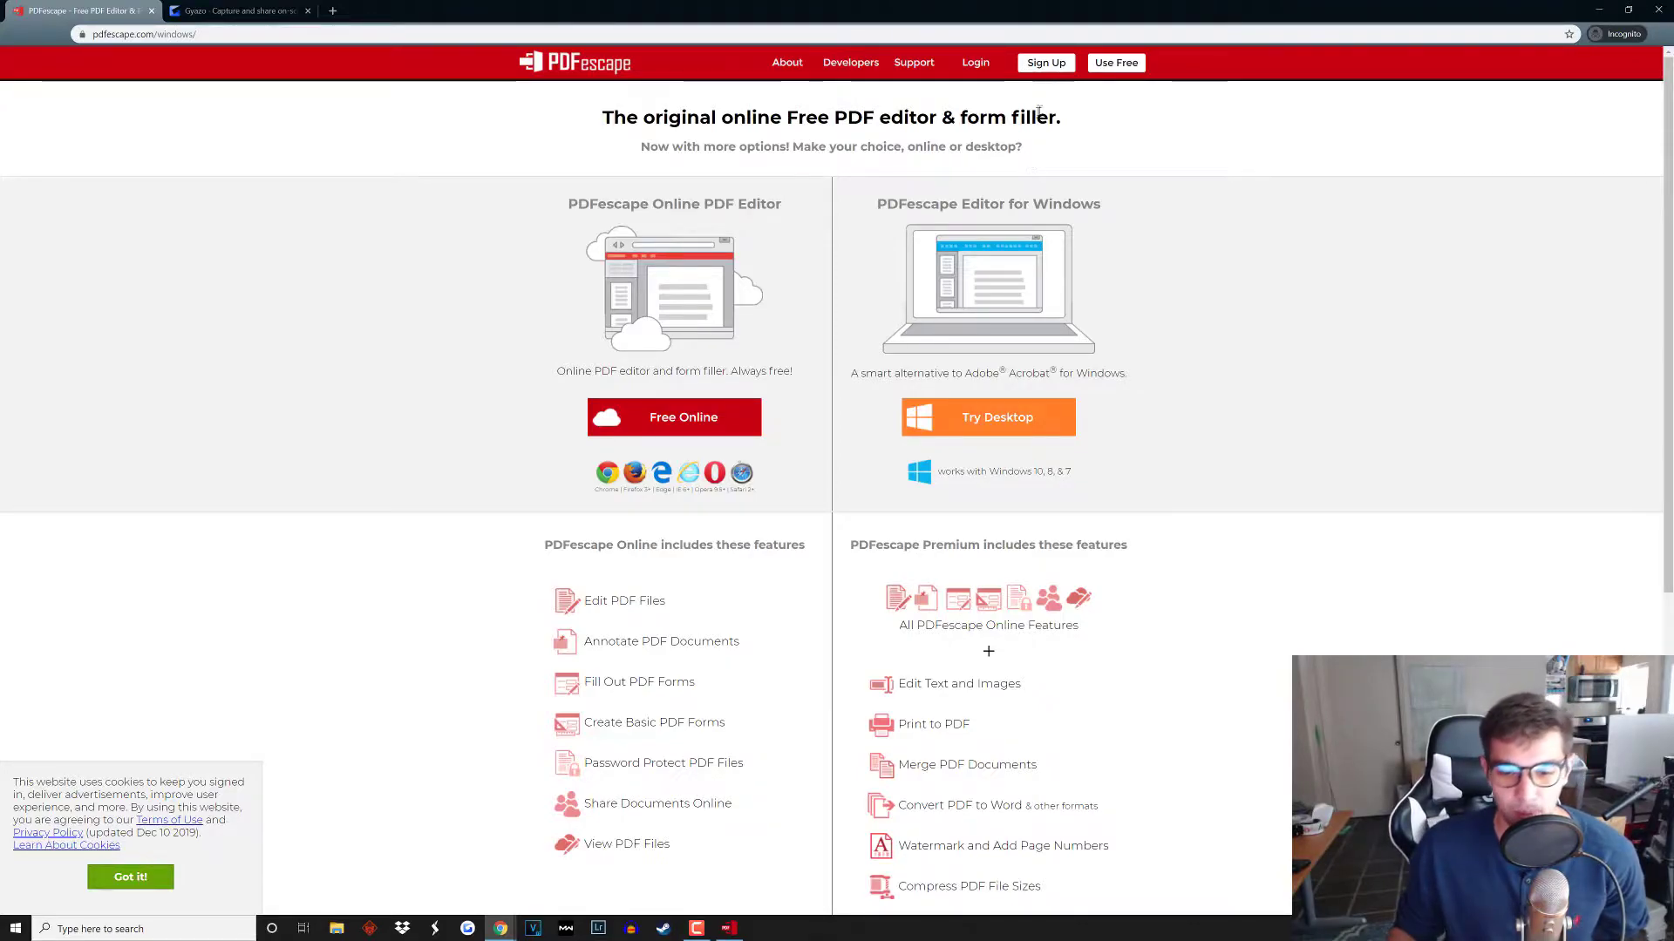
# Bring up PDFescape Desktop showing ShippingLabel_2020_4_6.pdf.
pyautogui.click(728, 929)
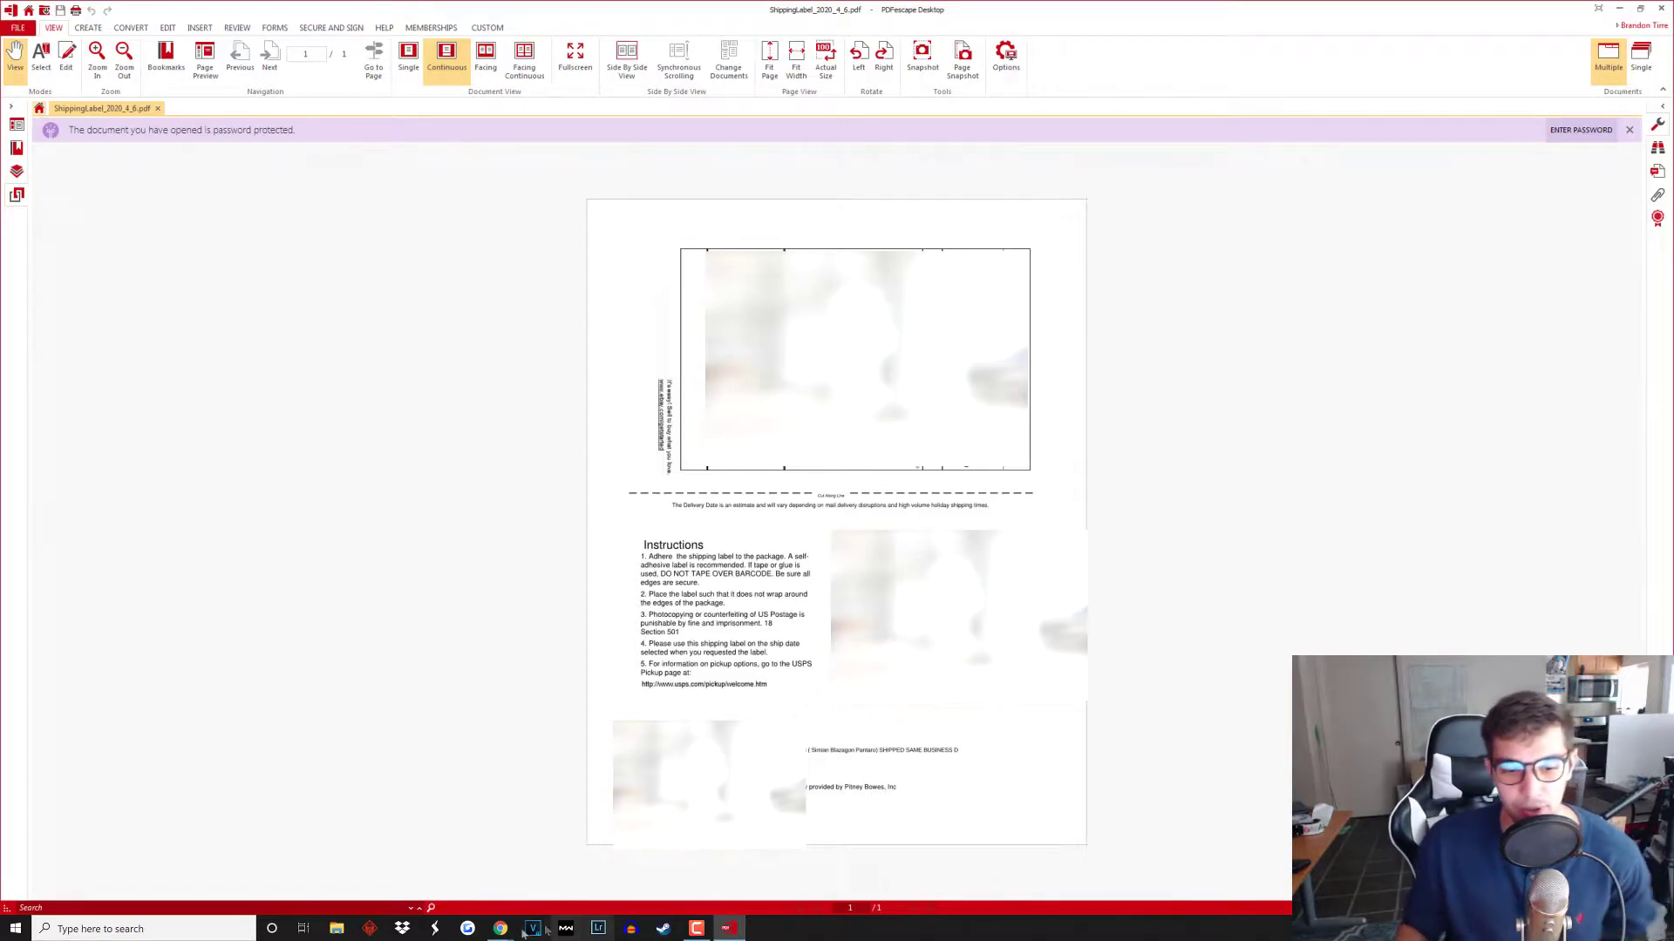
# Cancel the stray Gyazo capture and rotate the label page 90° counterclockwise.
pyautogui.click(467, 929)
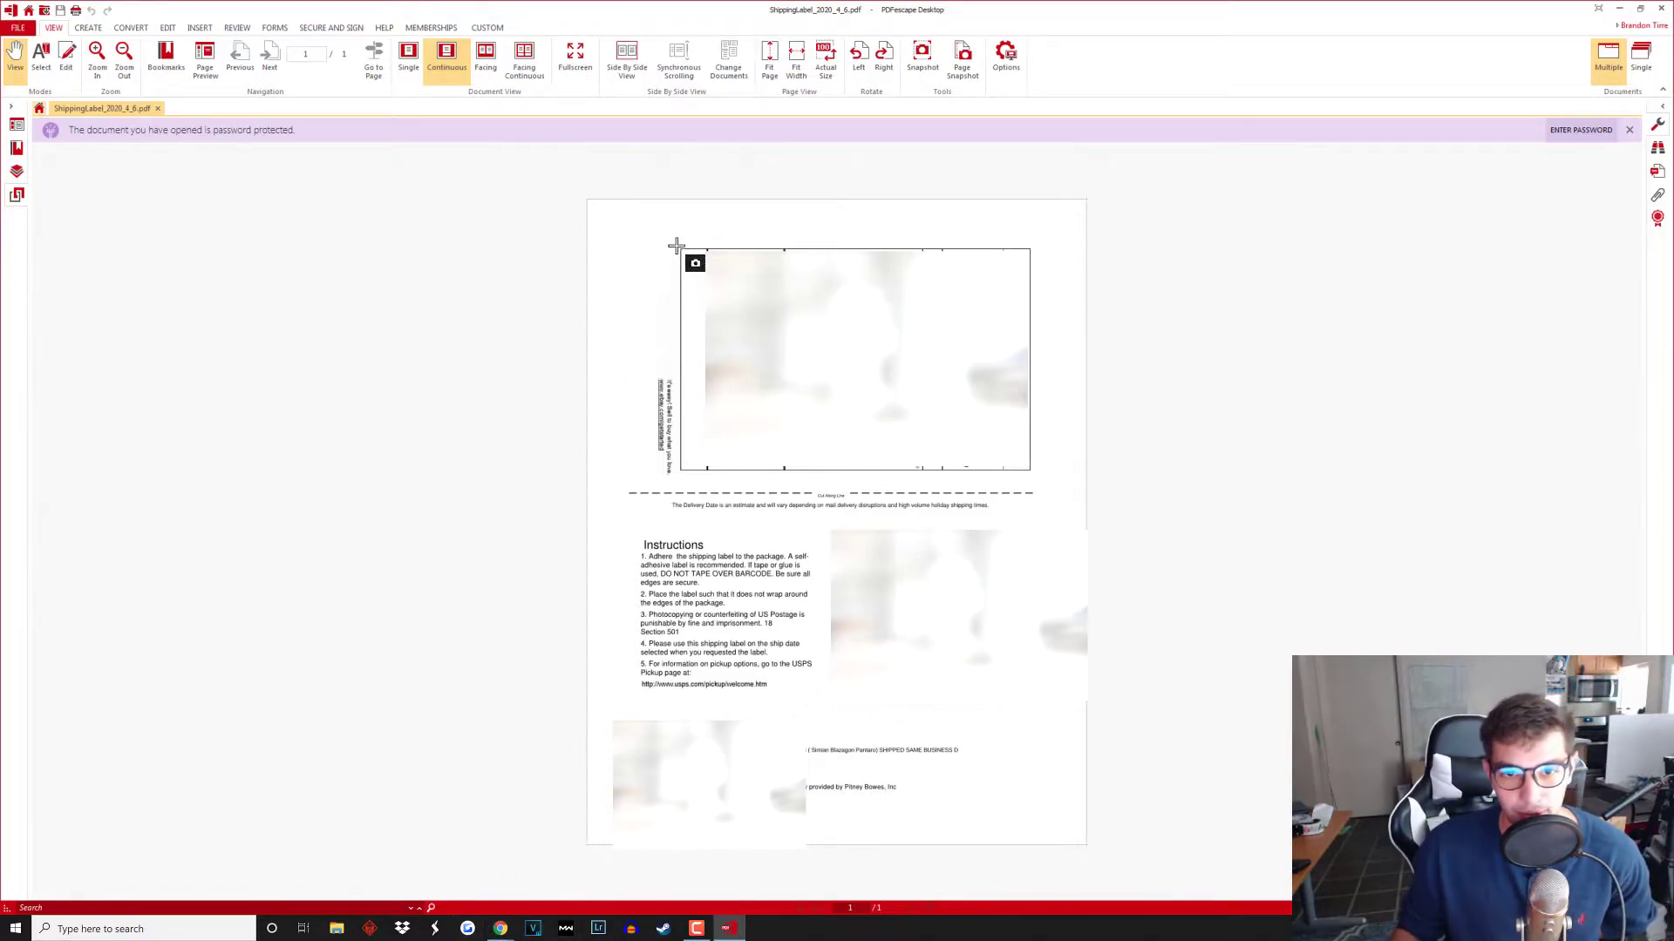
pyautogui.rightClick(1065, 302)
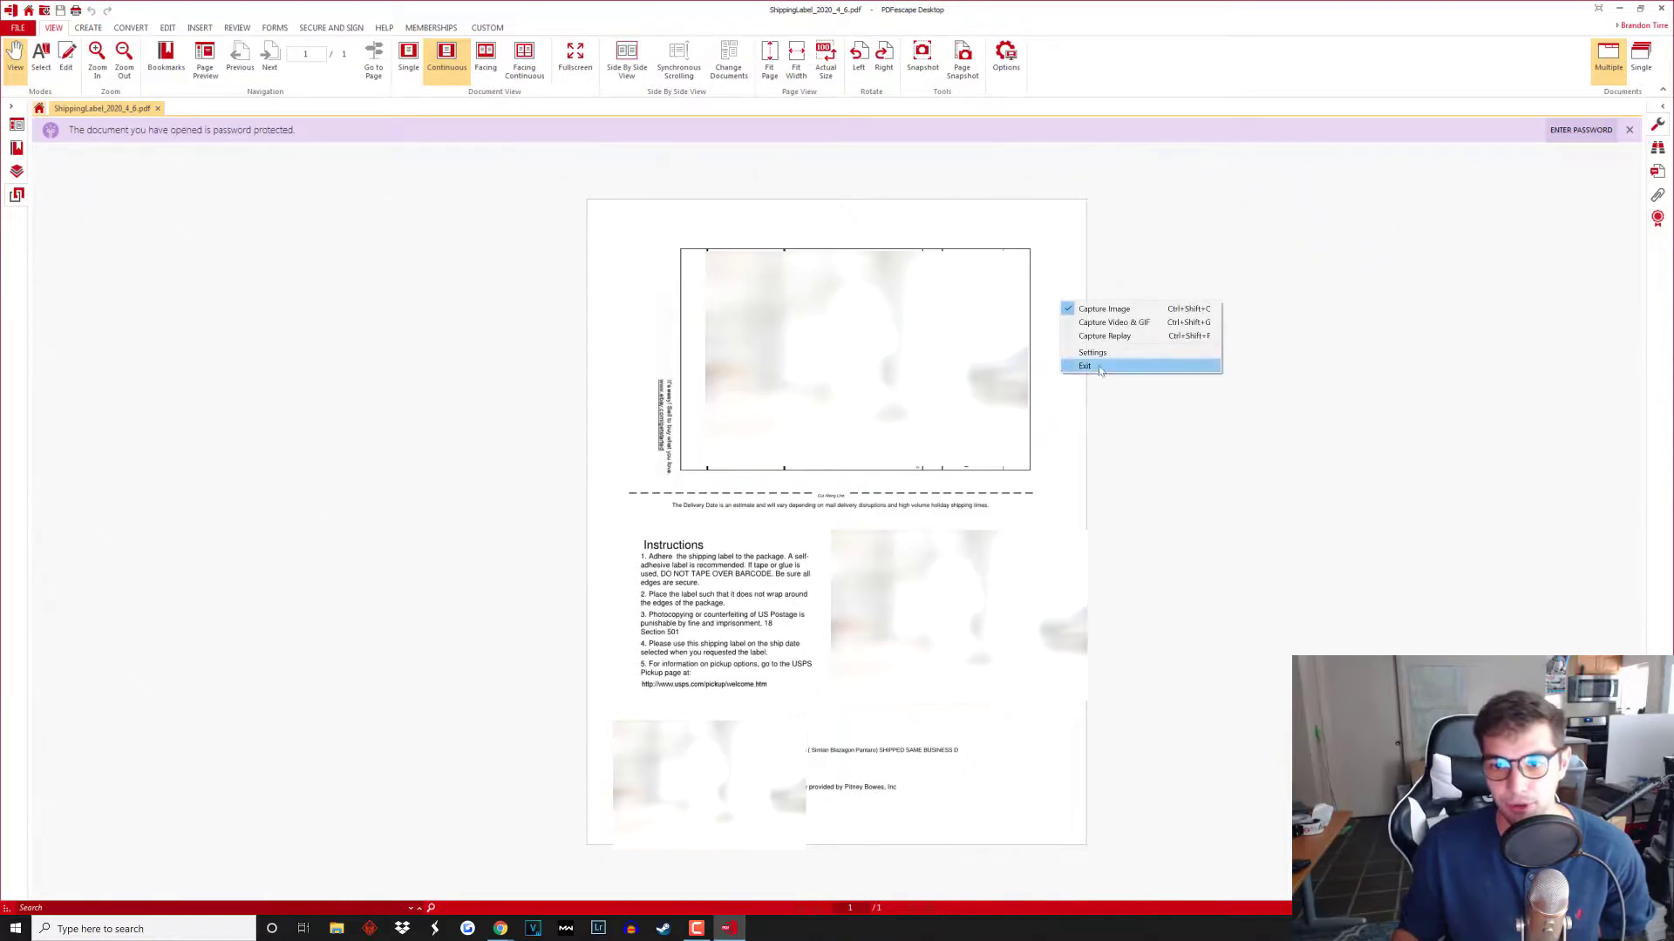
pyautogui.click(1084, 361)
pyautogui.rightClick(671, 368)
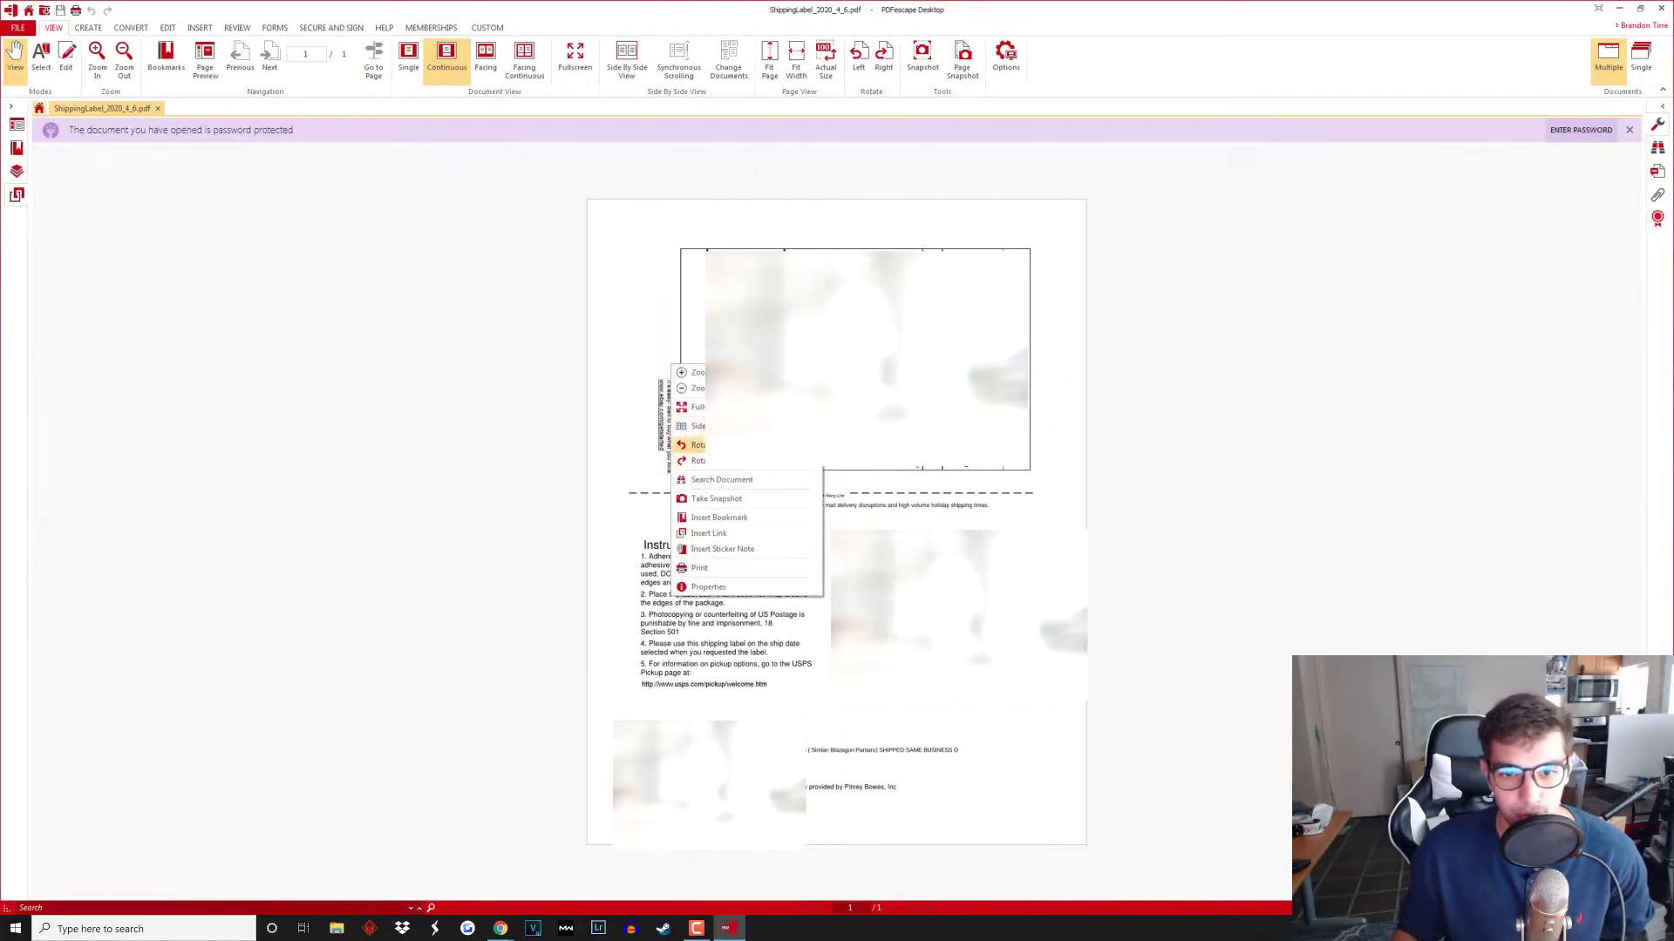
pyautogui.click(696, 444)
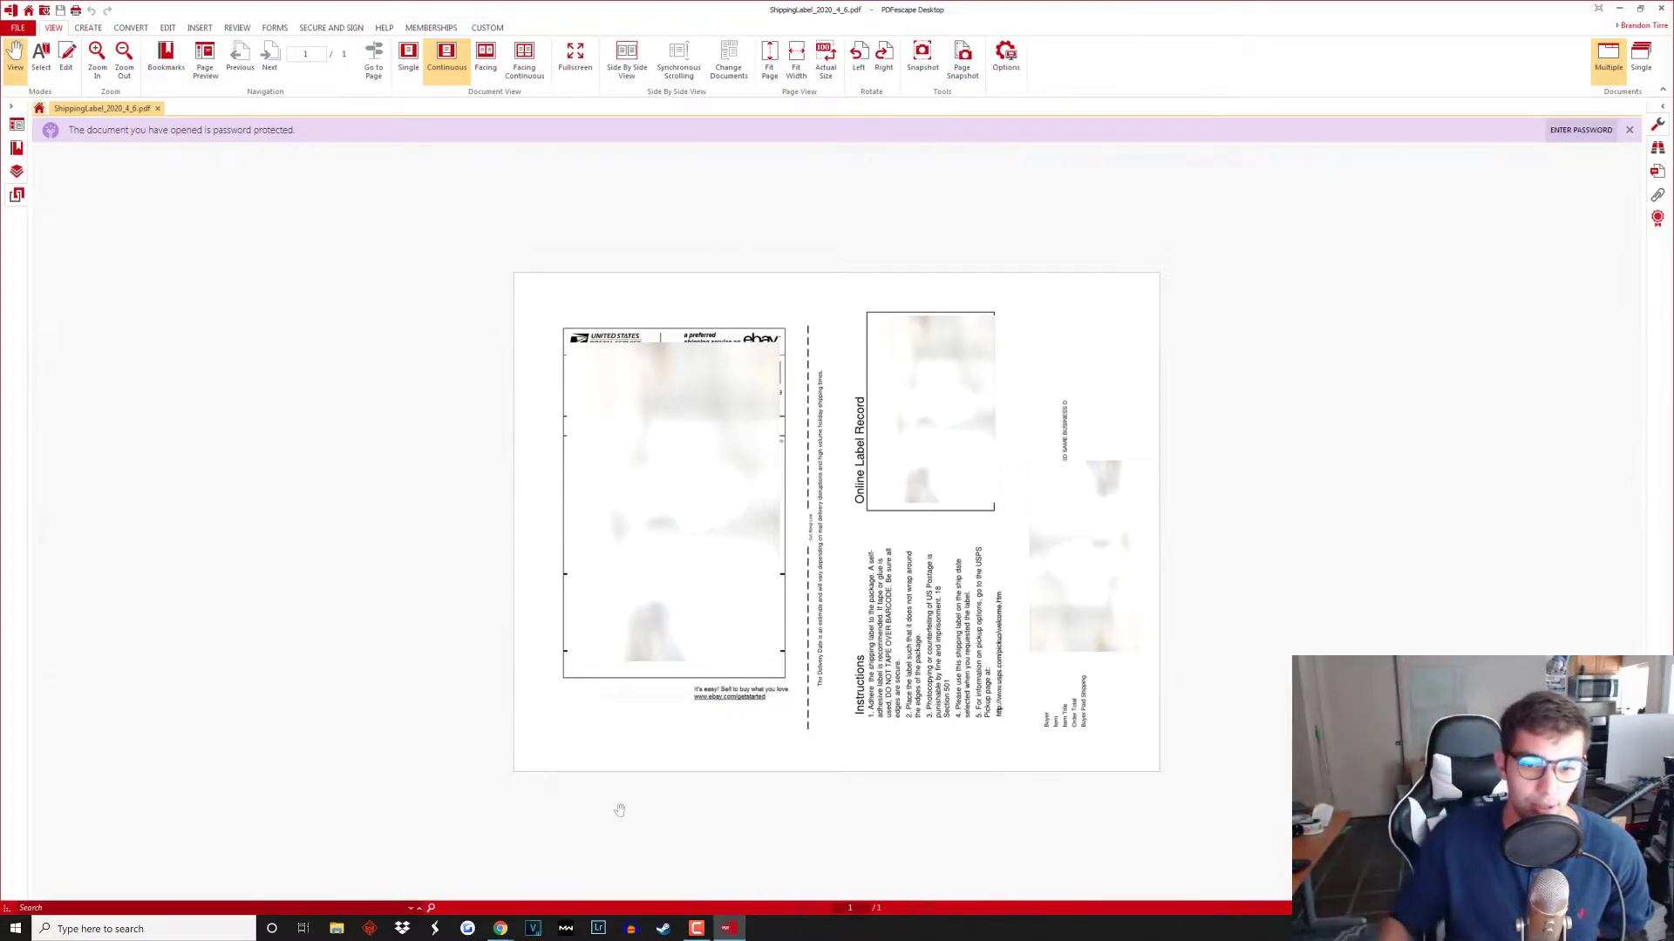
# Capture just the shipping label region with Gyazo and save it as a PNG image.
pyautogui.press('Print')
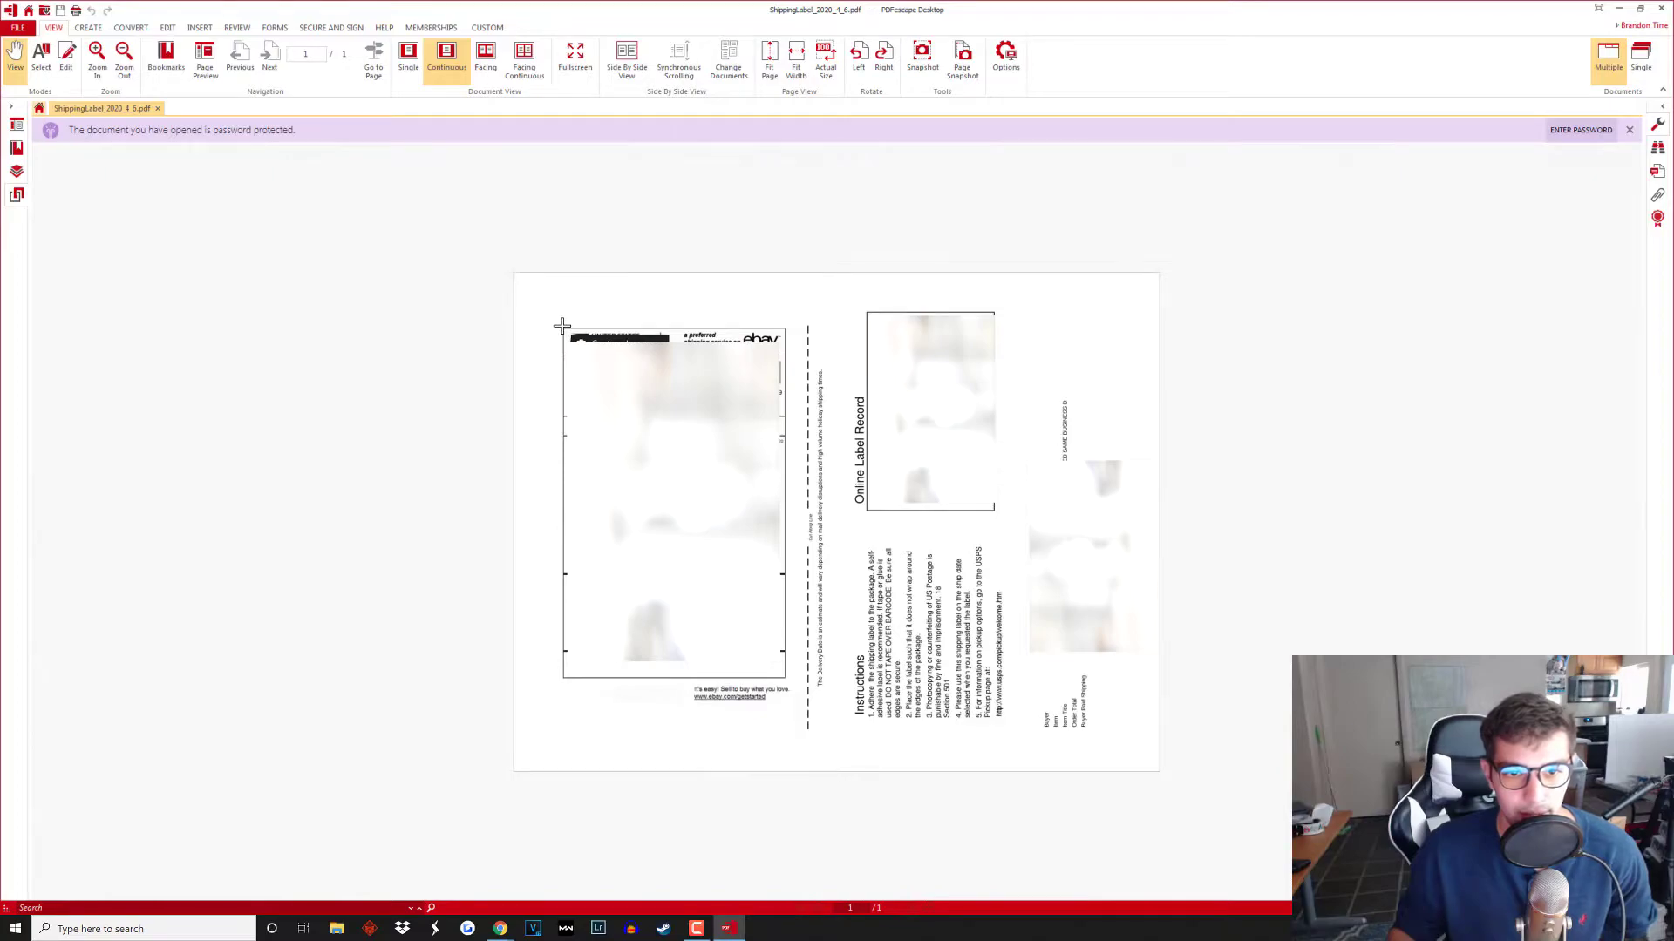
pyautogui.moveTo(563, 326); pyautogui.dragTo(788, 677)
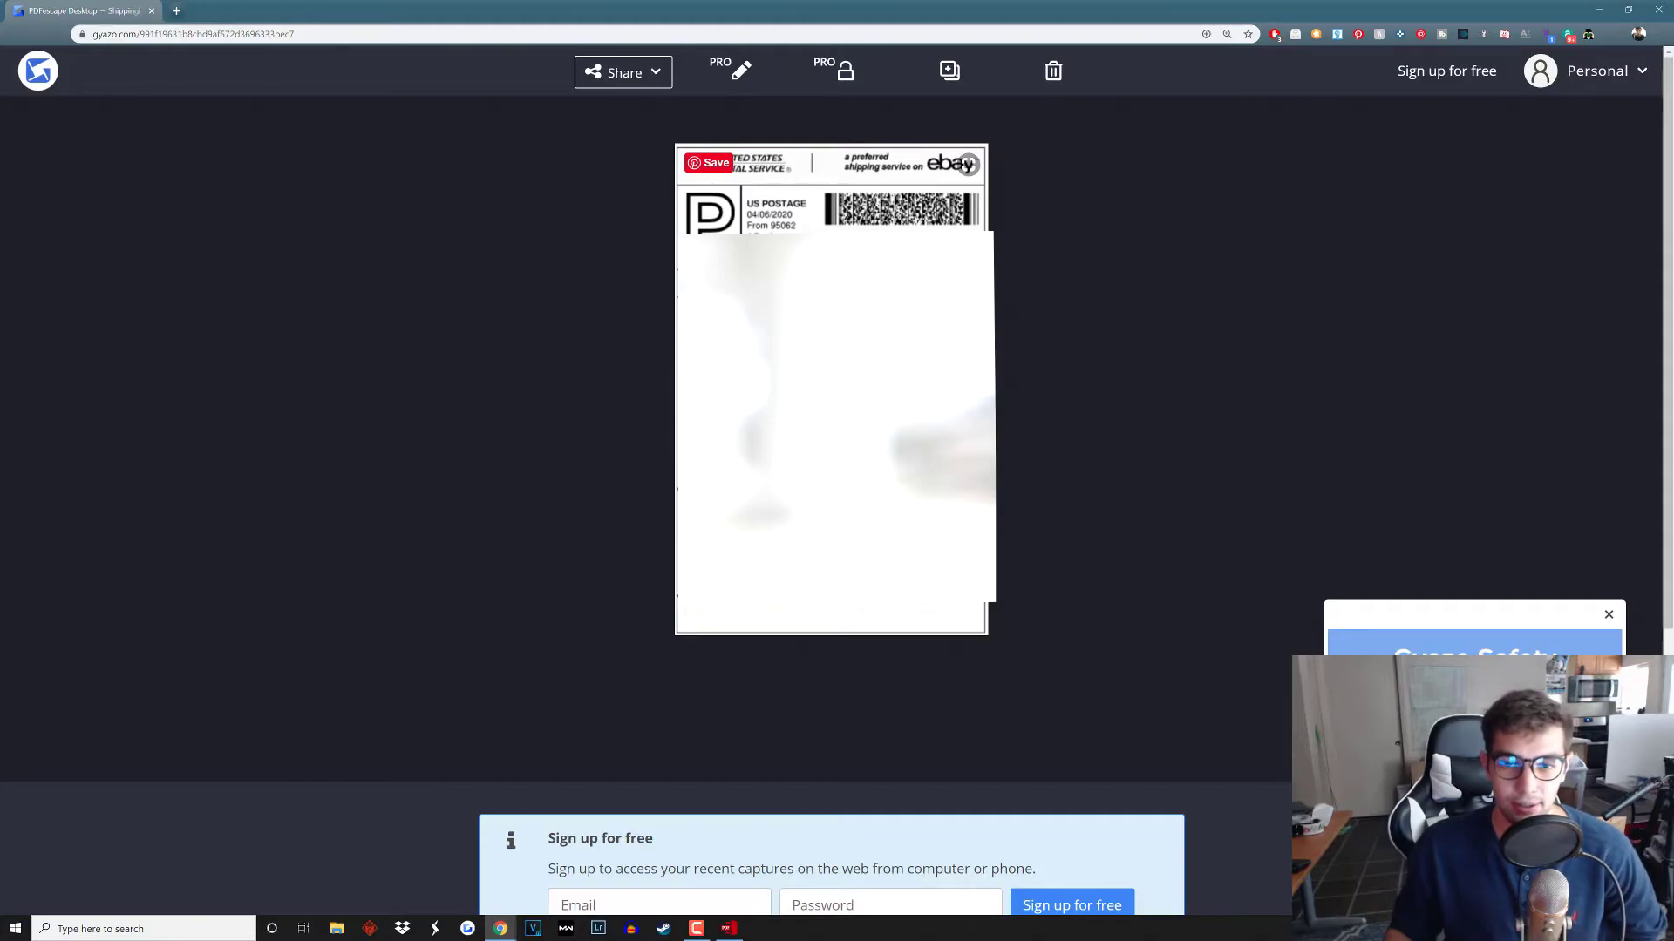
pyautogui.hotkey('ctrl', 's')
pyautogui.click(659, 445)
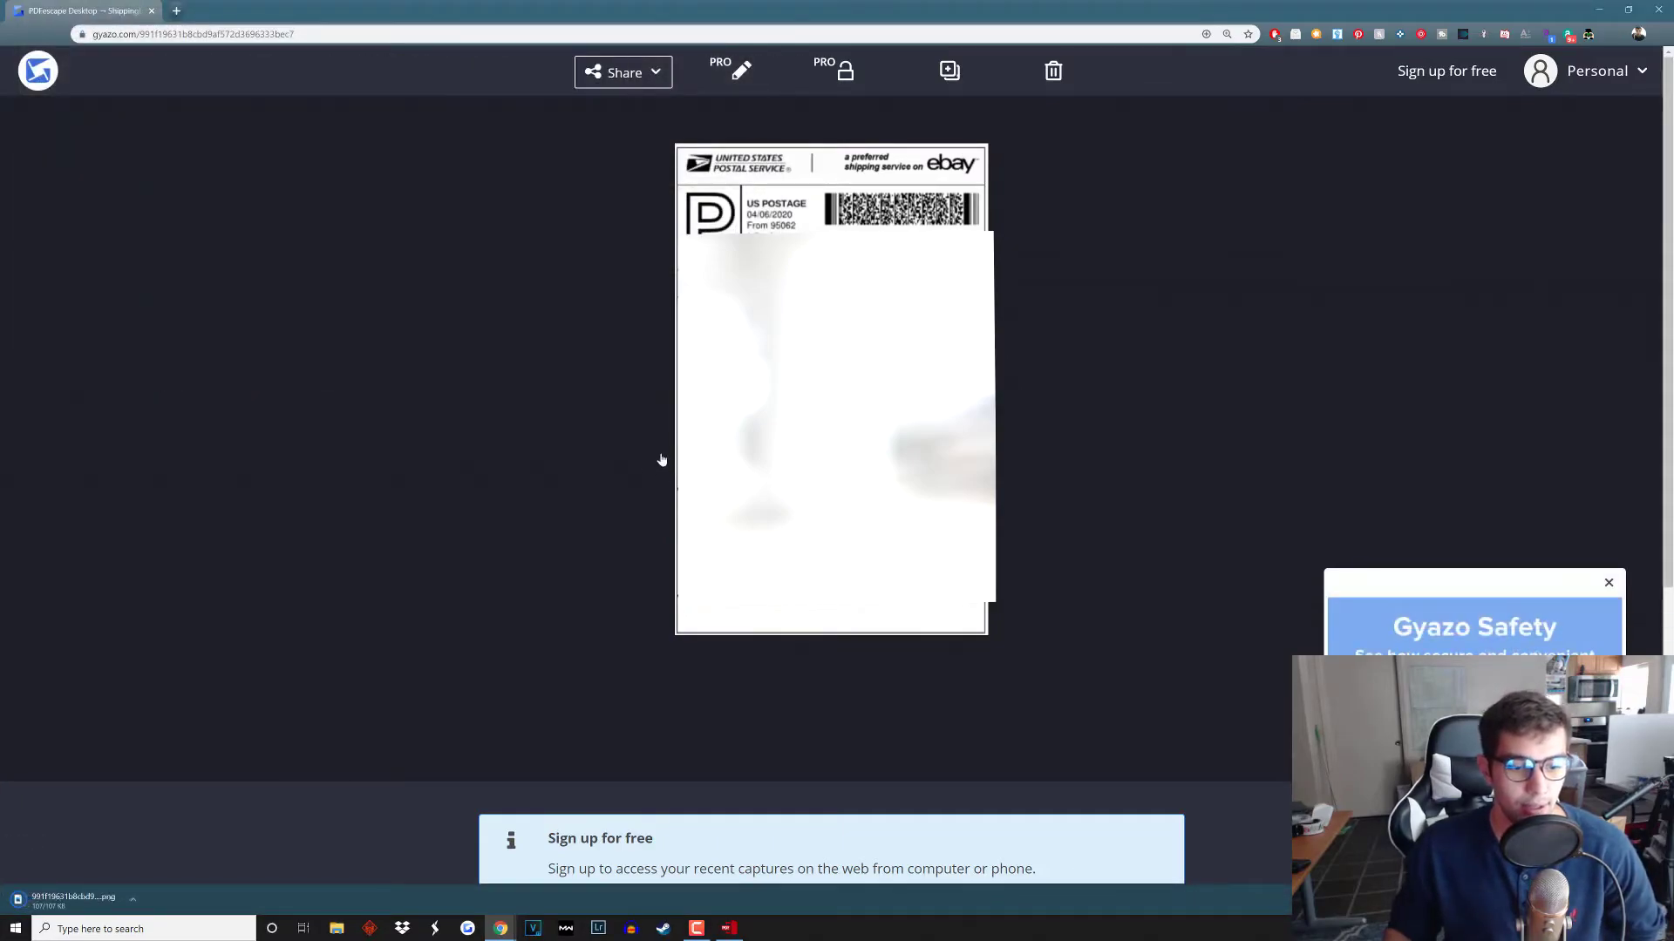
# Minimize Chrome and open the downloaded label PNG as a new PDF document.
pyautogui.click(1599, 10)
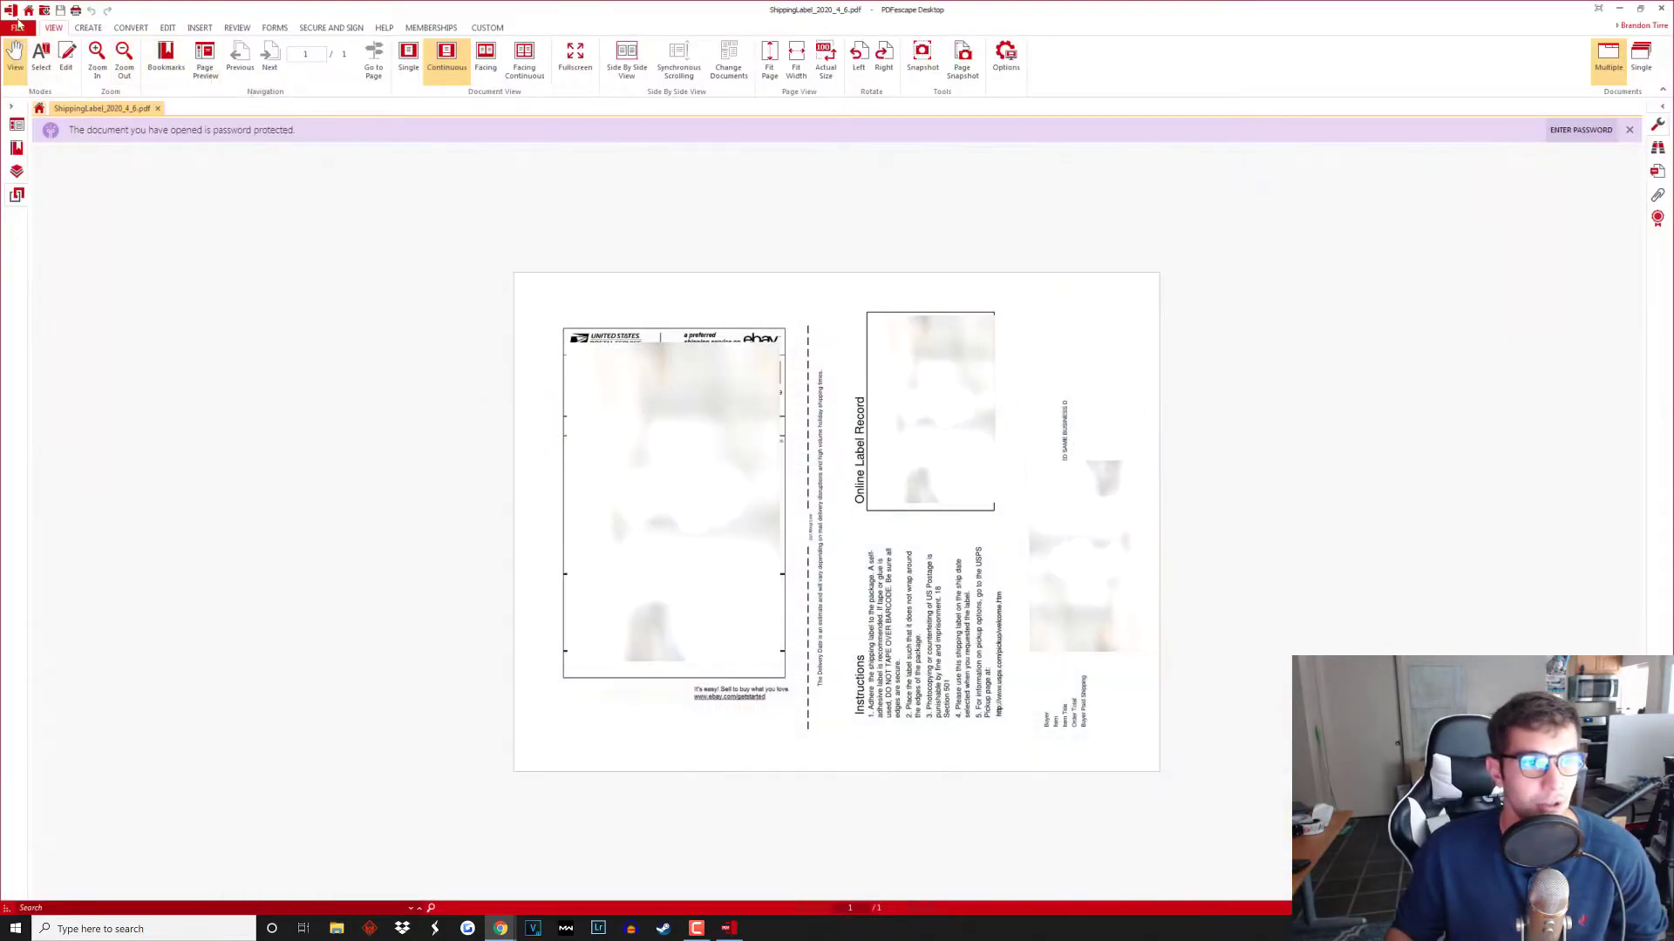
pyautogui.click(18, 27)
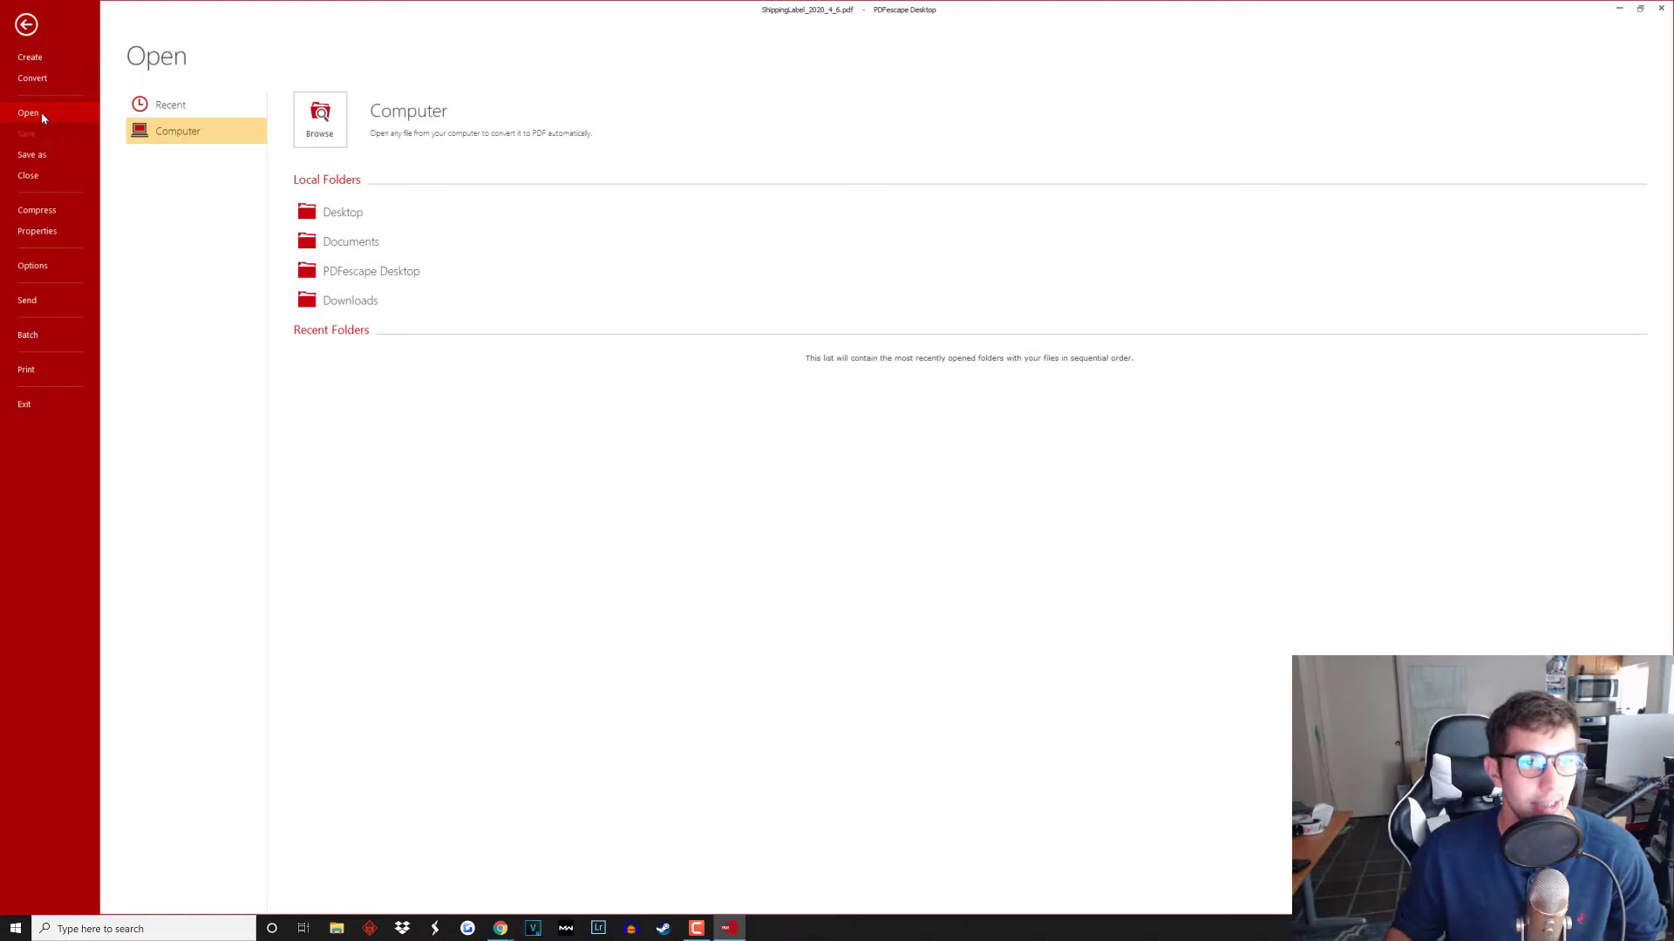
pyautogui.click(319, 127)
pyautogui.doubleClick(160, 150)
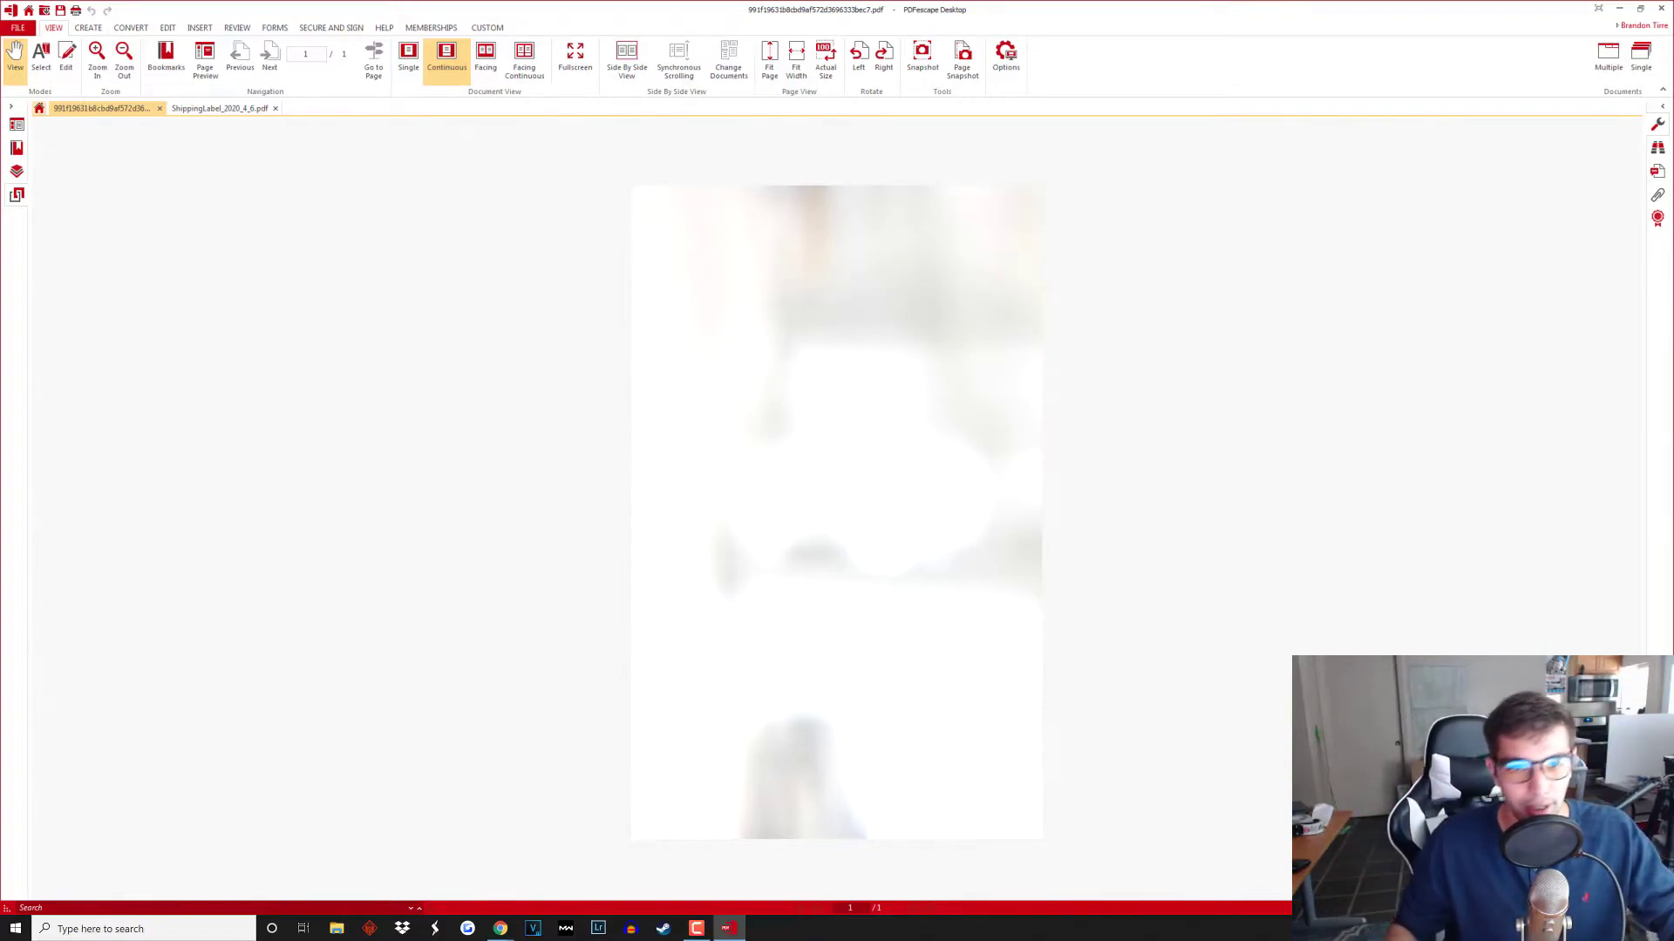
pyautogui.click(20, 30)
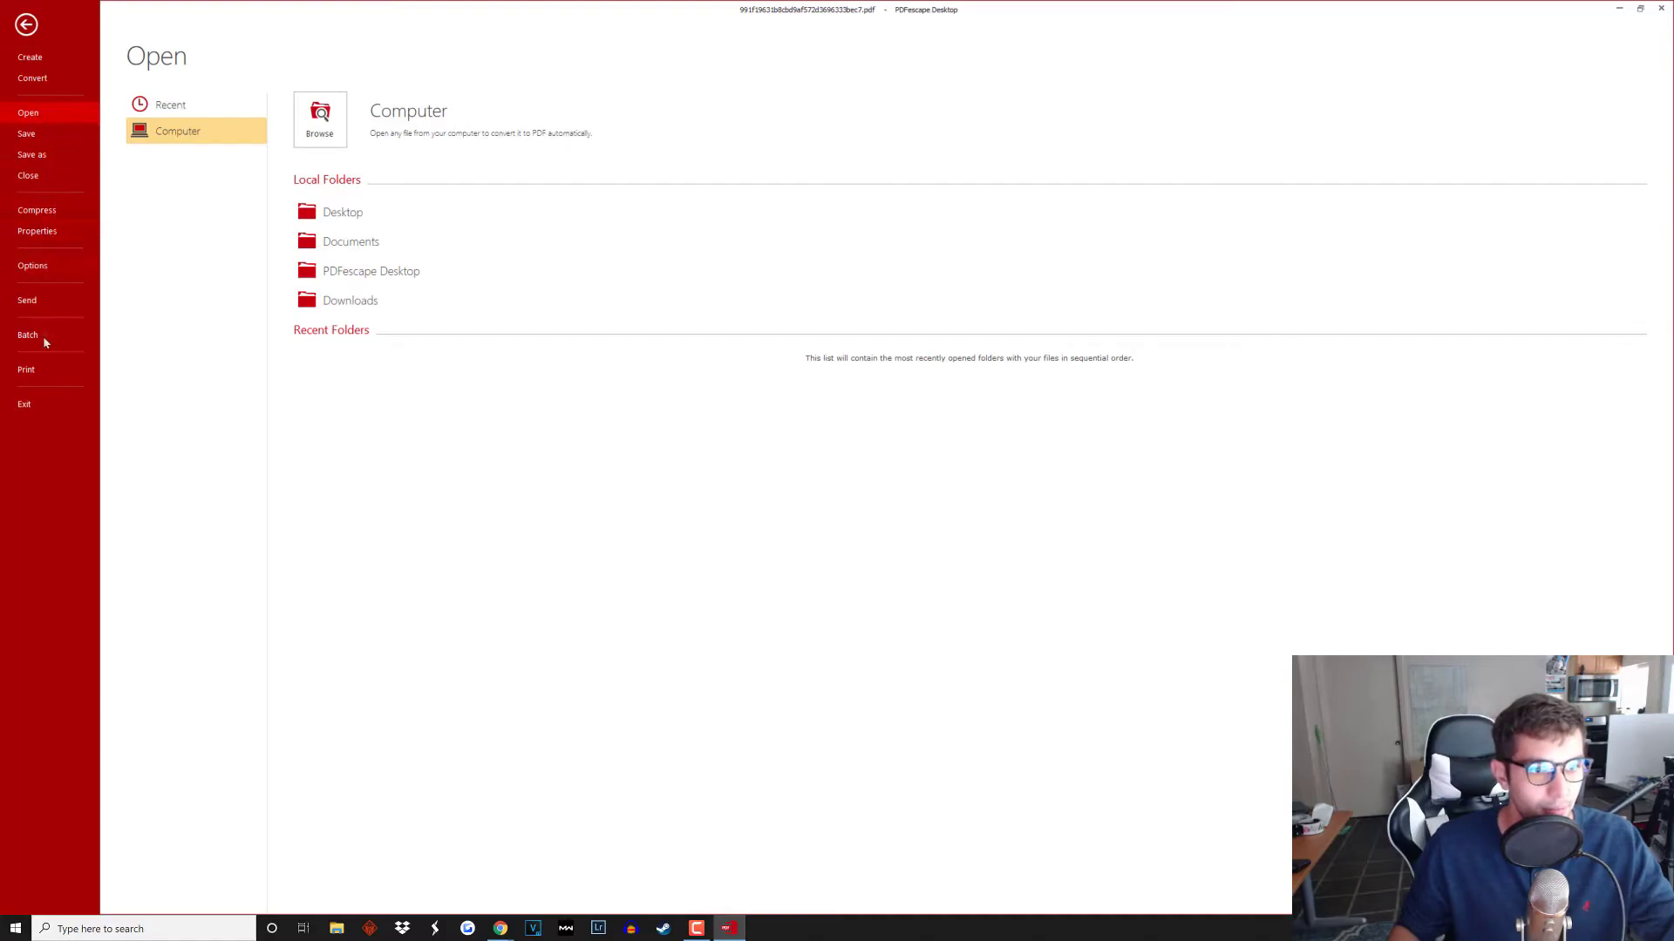
# Set the print to portrait, fitted and centred on 4 in x 6 in DYMO LabelWriter 4XL paper.
pyautogui.click(35, 371)
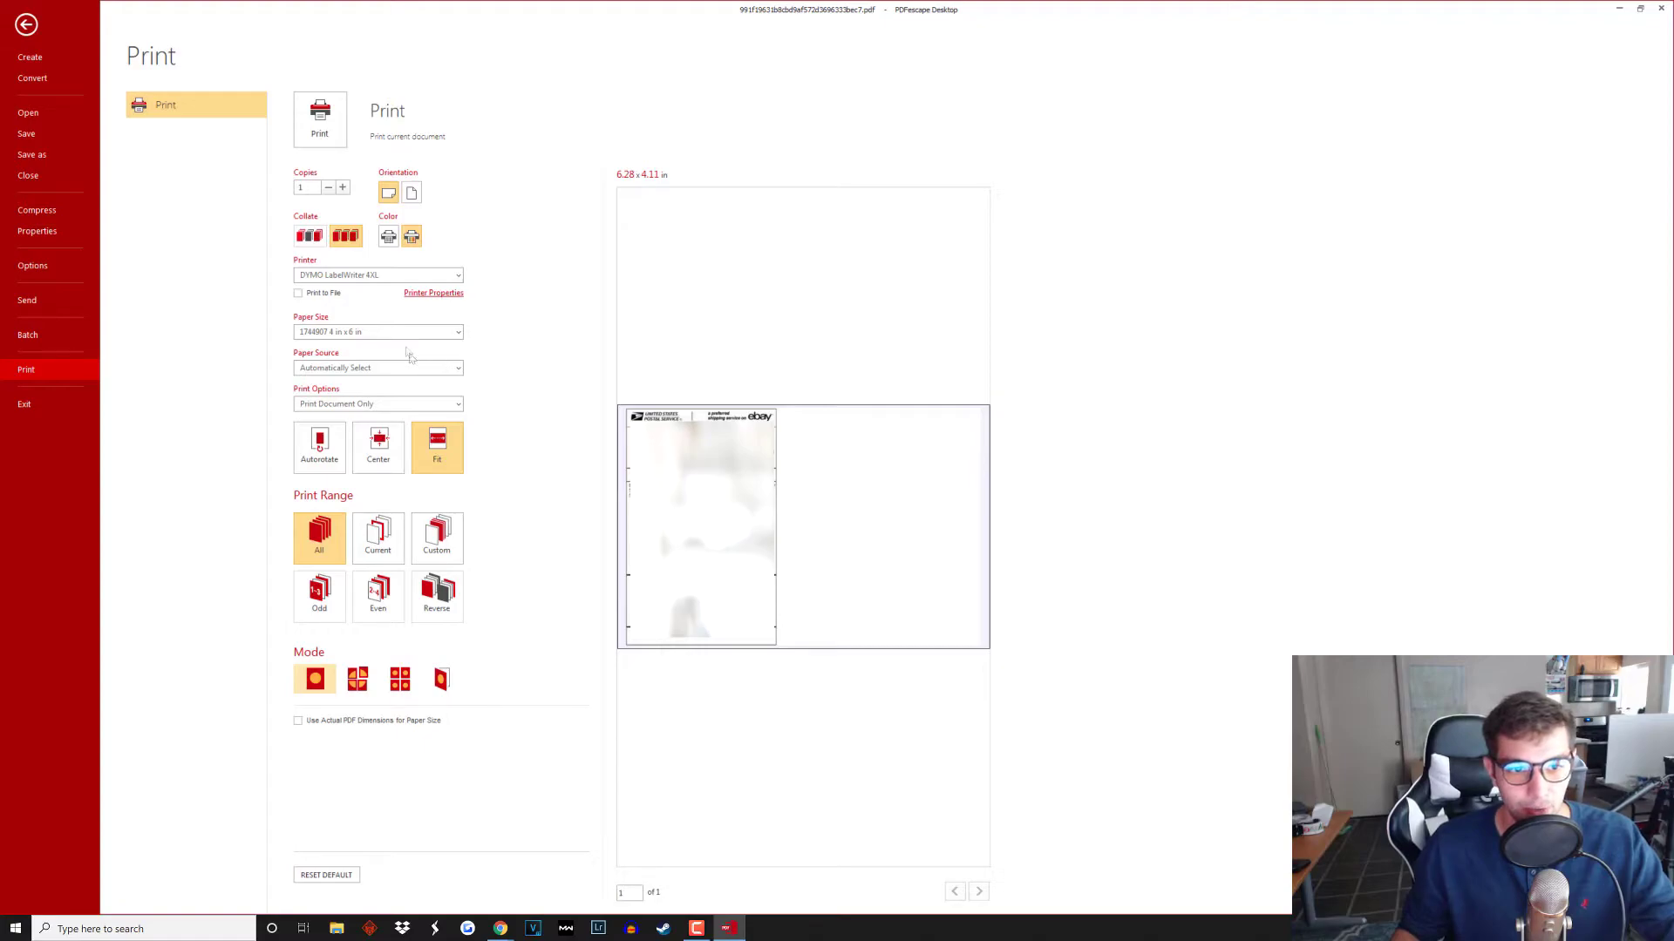
pyautogui.click(411, 194)
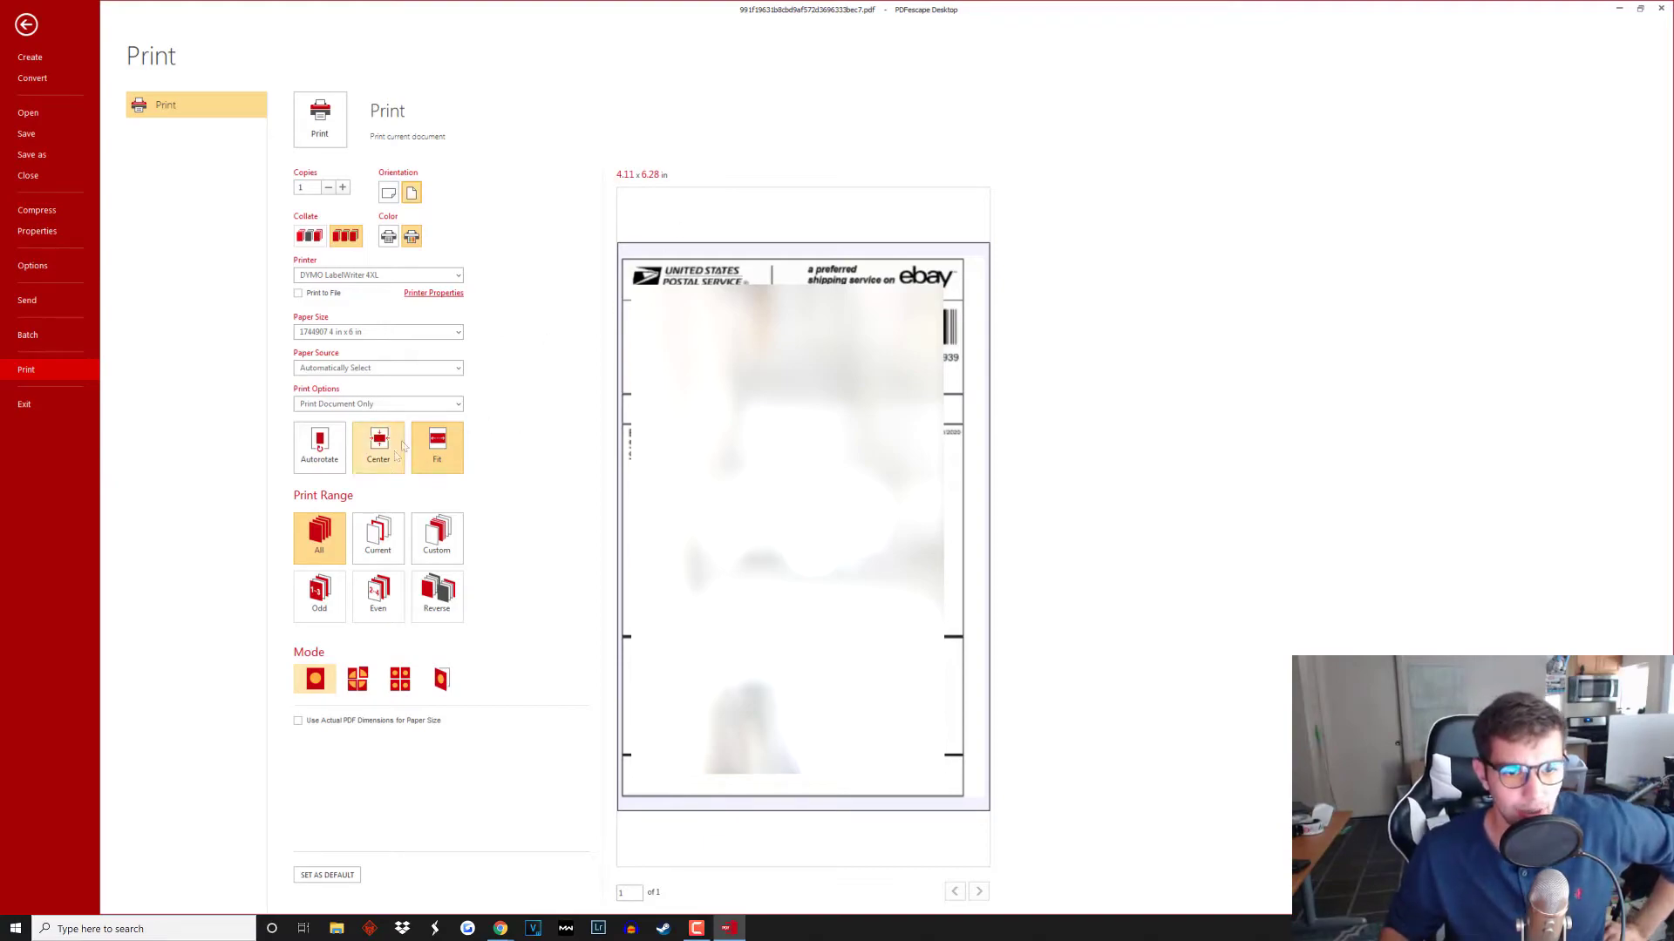
pyautogui.click(436, 452)
pyautogui.click(436, 453)
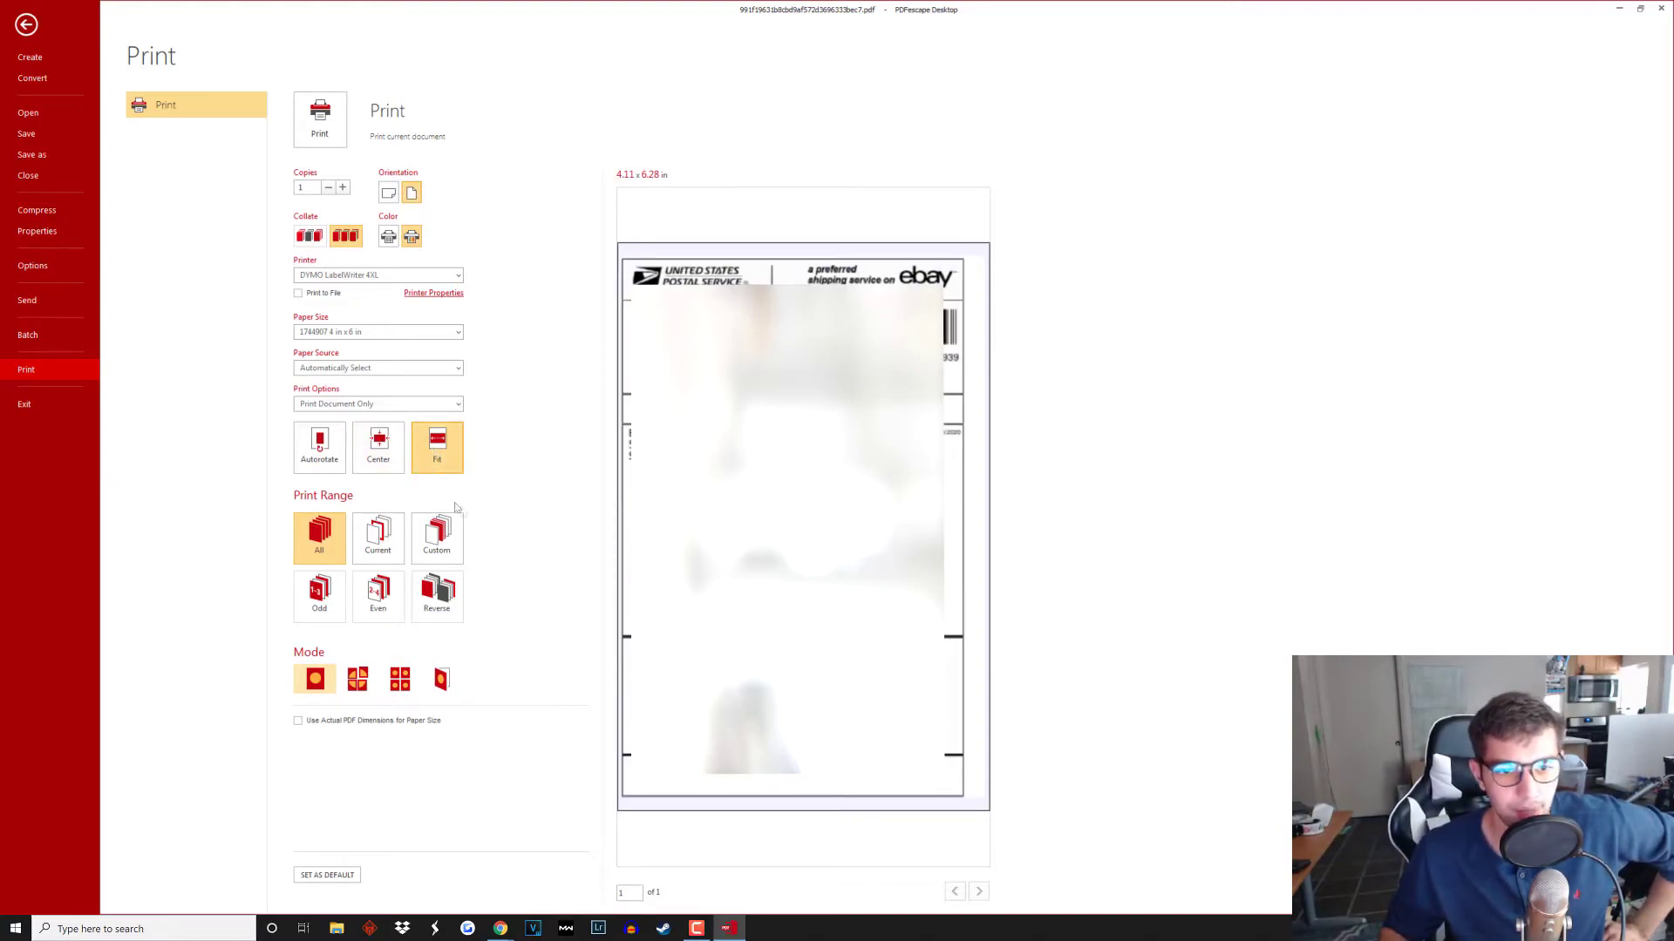
pyautogui.click(381, 457)
pyautogui.click(381, 460)
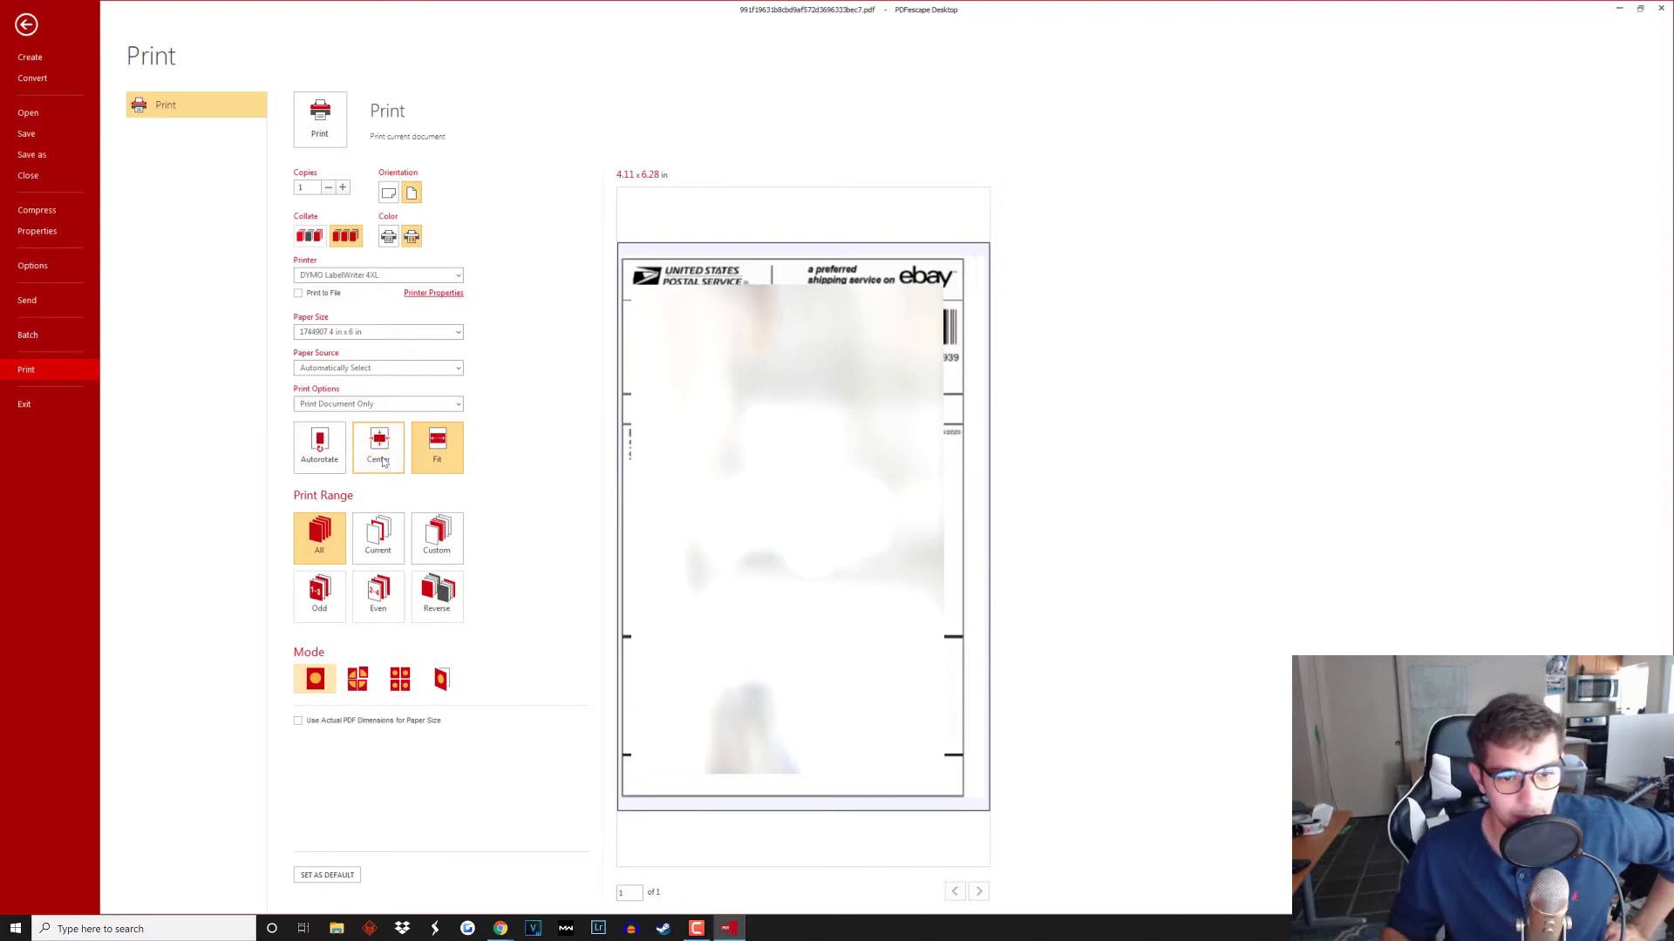
pyautogui.click(381, 460)
pyautogui.click(381, 460)
pyautogui.click(381, 460)
pyautogui.click(382, 460)
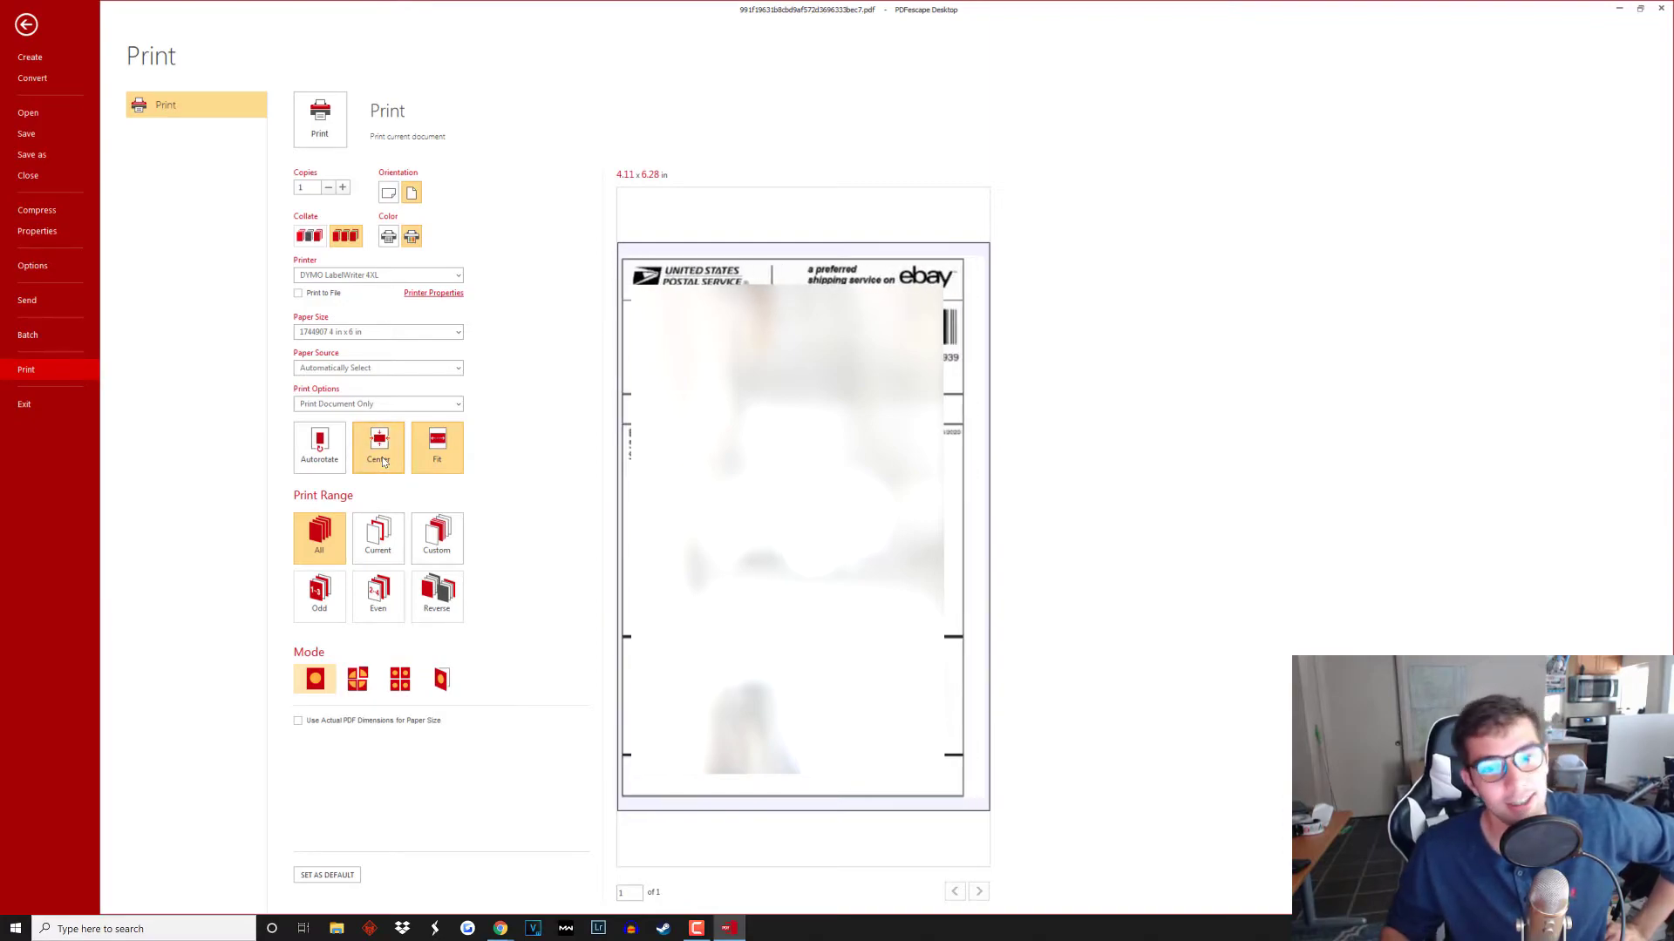
pyautogui.click(382, 459)
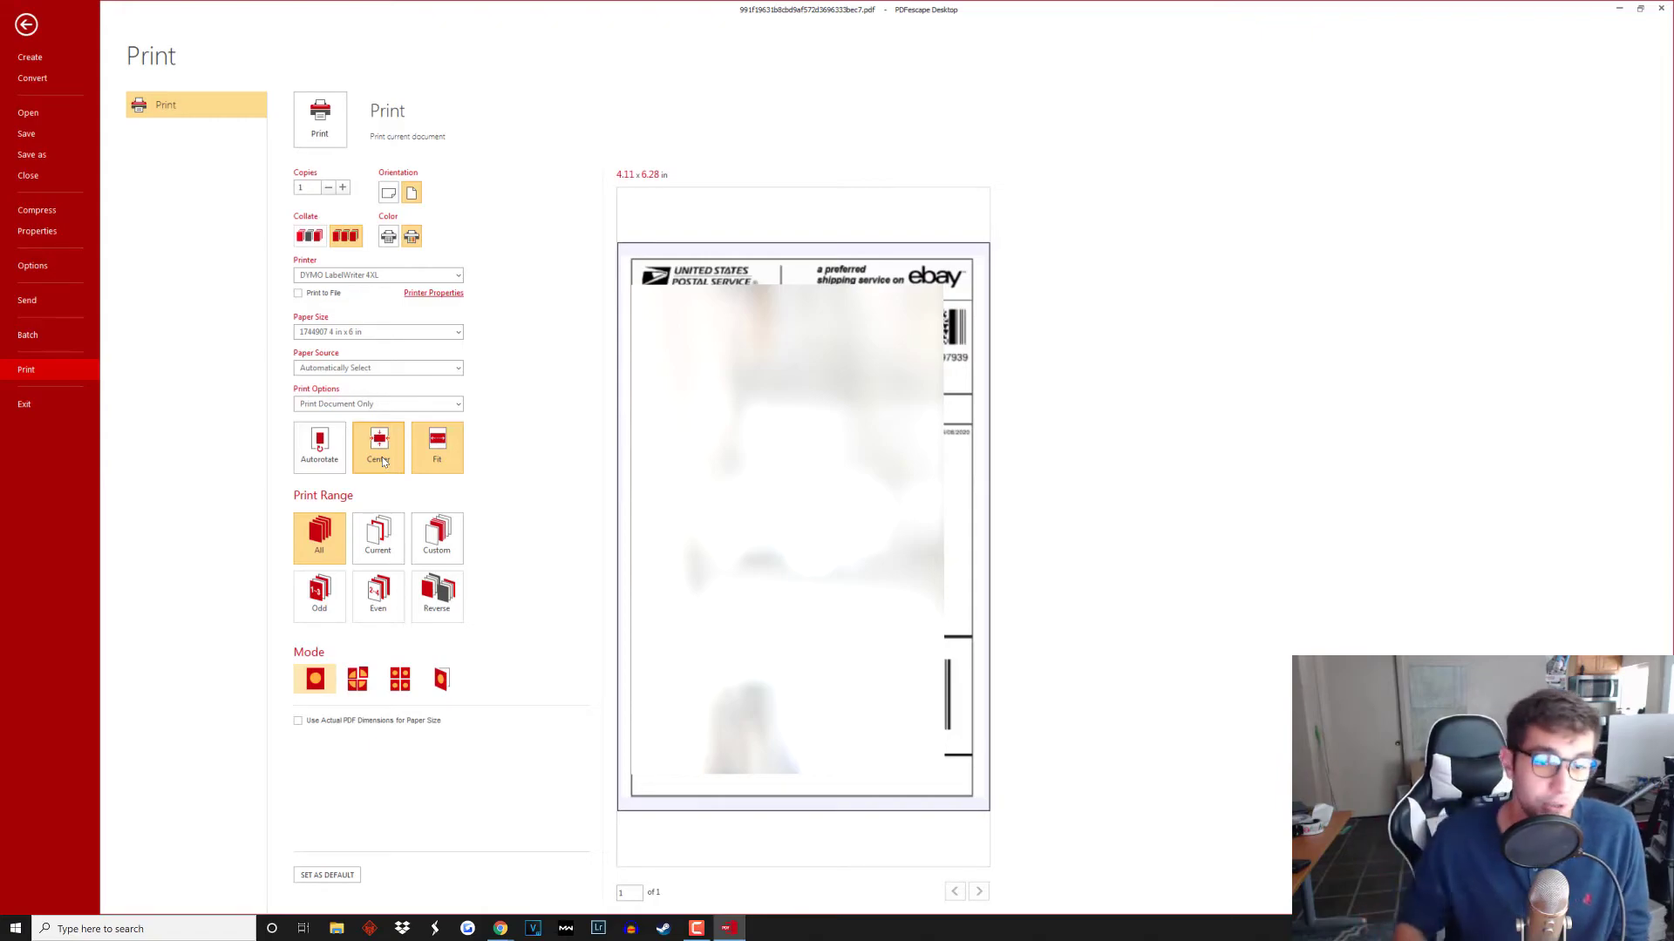
# Send the label printout to the DYMO LabelWriter 4XL.
pyautogui.click(330, 129)
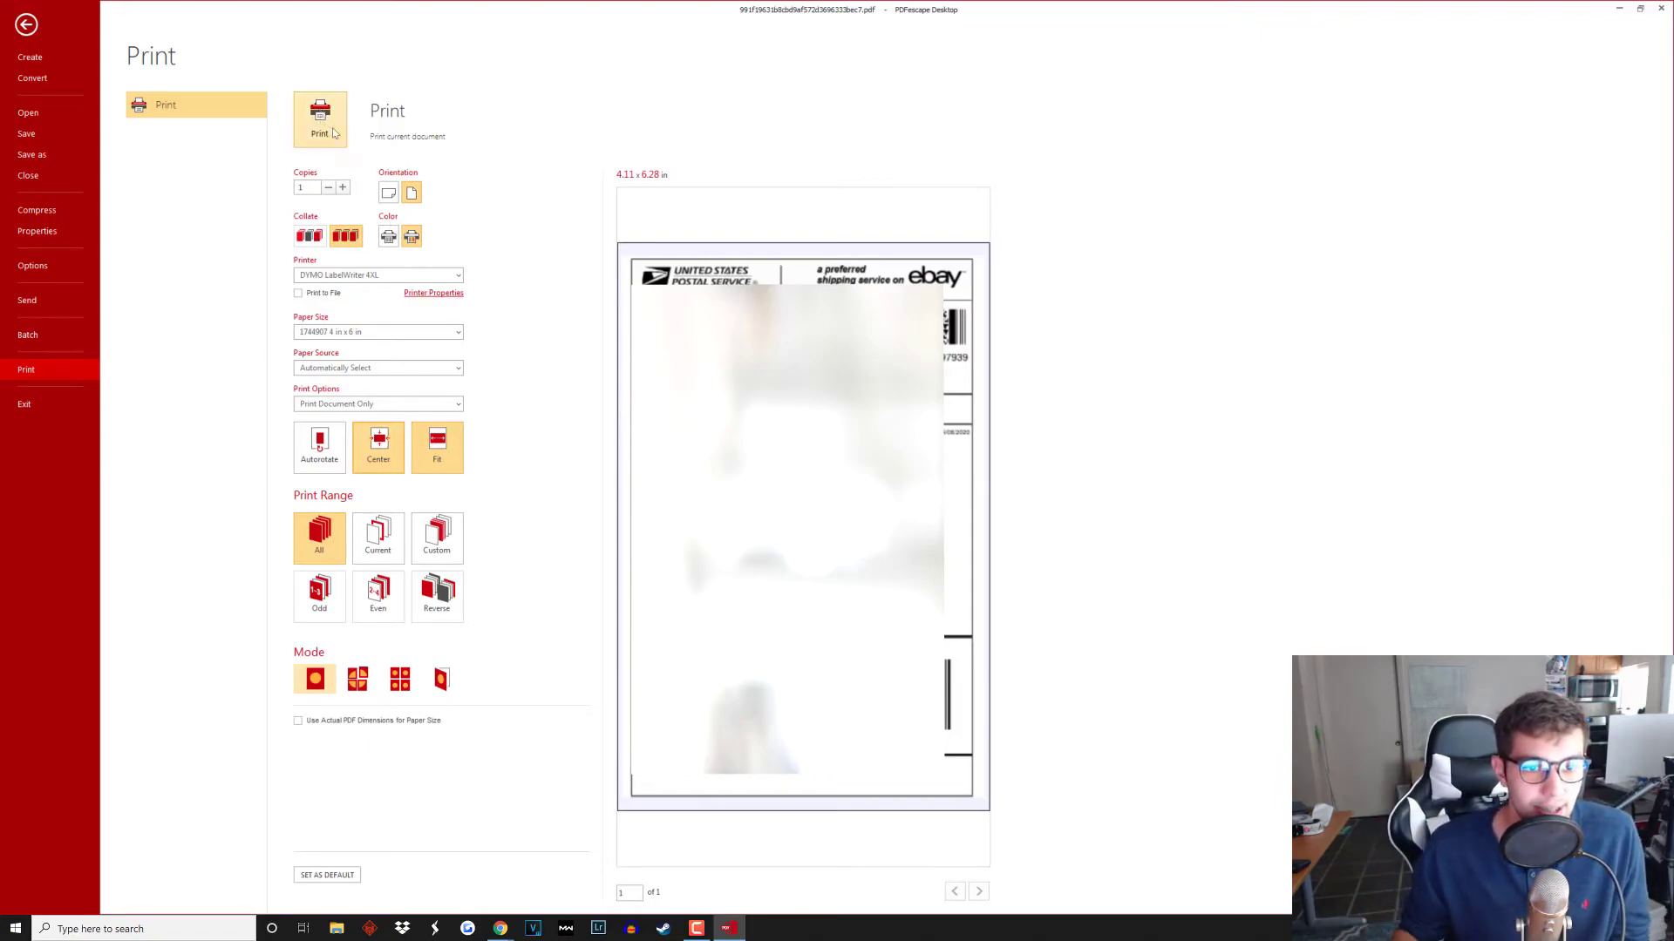